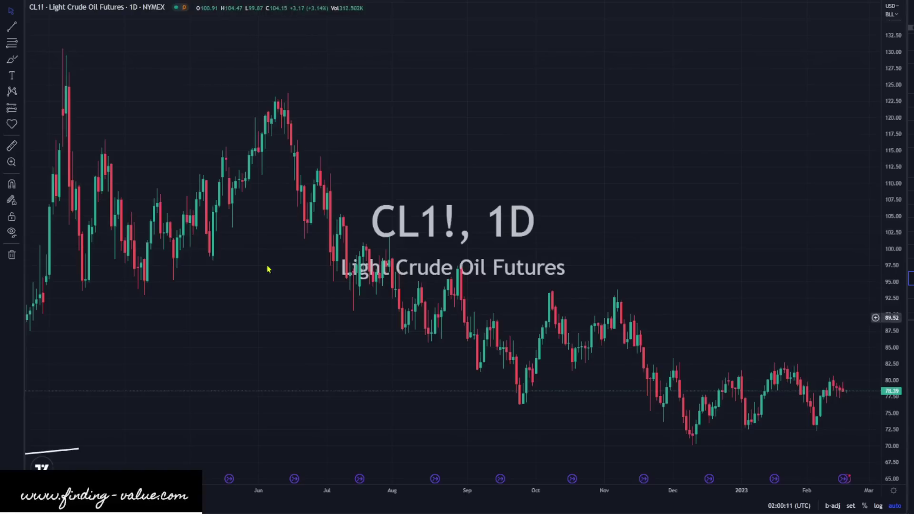
# Step: Draw a descending trend line across the price highs from 8 June 2022 at about 122.88 to 23 February 2023 at about 70.89
pyautogui.click(10, 27)
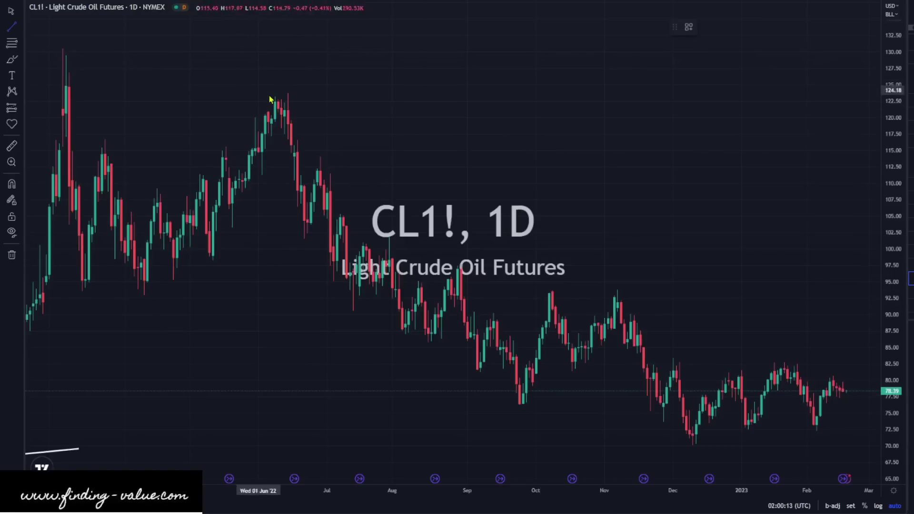
pyautogui.click(275, 99)
pyautogui.click(857, 430)
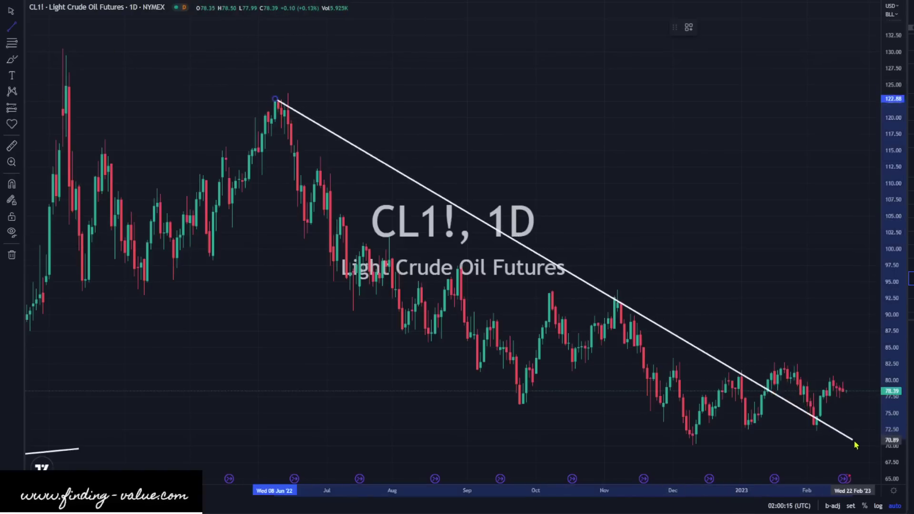
pyautogui.click(856, 440)
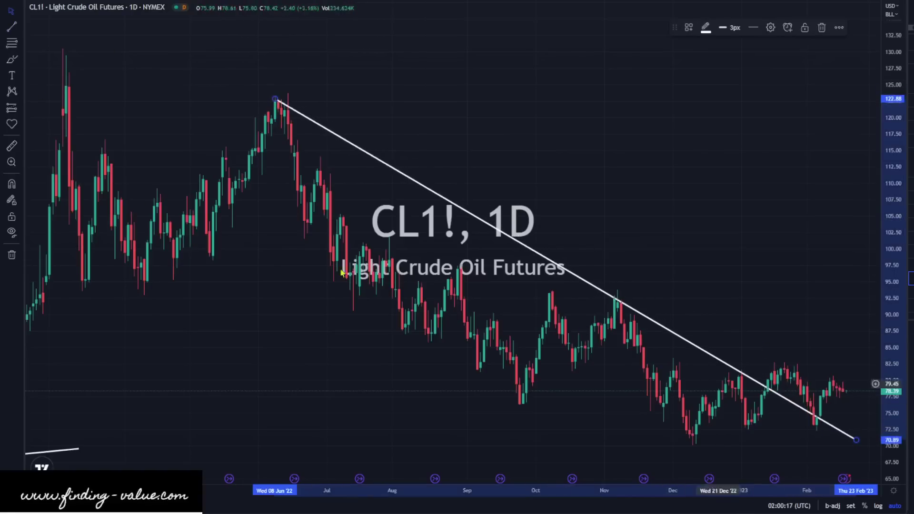
# Step: Draw a lower descending trend line under the price lows, from about 95.34 in spring 2022 to about 66.44 on 27 January 2023
pyautogui.hotkey('alt', 't')
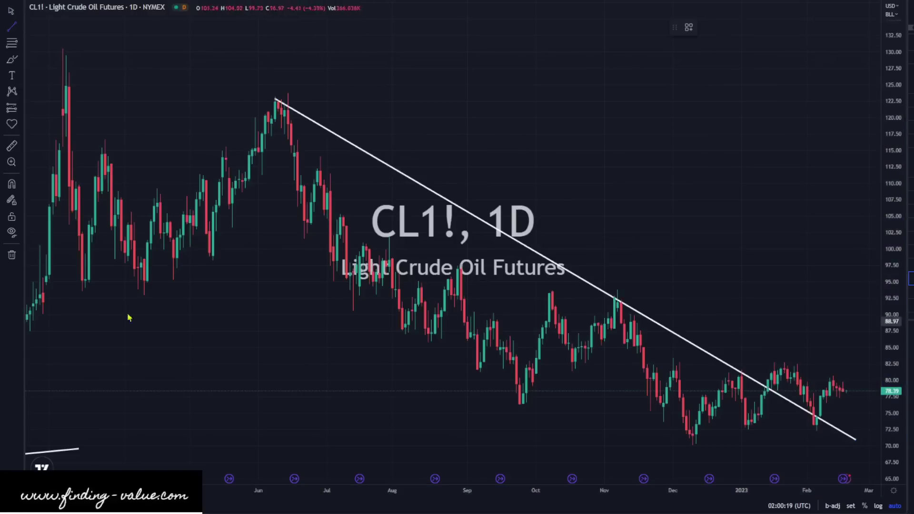
pyautogui.click(72, 279)
pyautogui.click(798, 469)
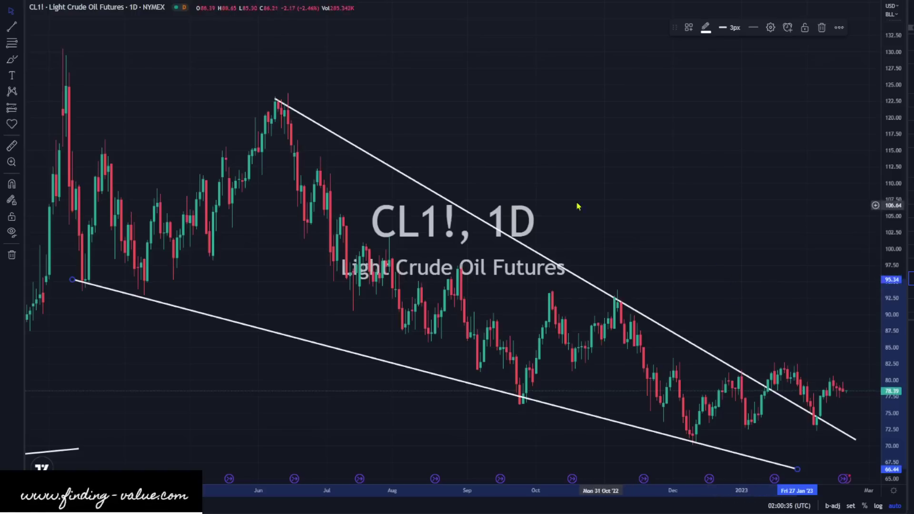
# Step: Delete both descending trend lines around the 2022 price decline
pyautogui.press('Delete')
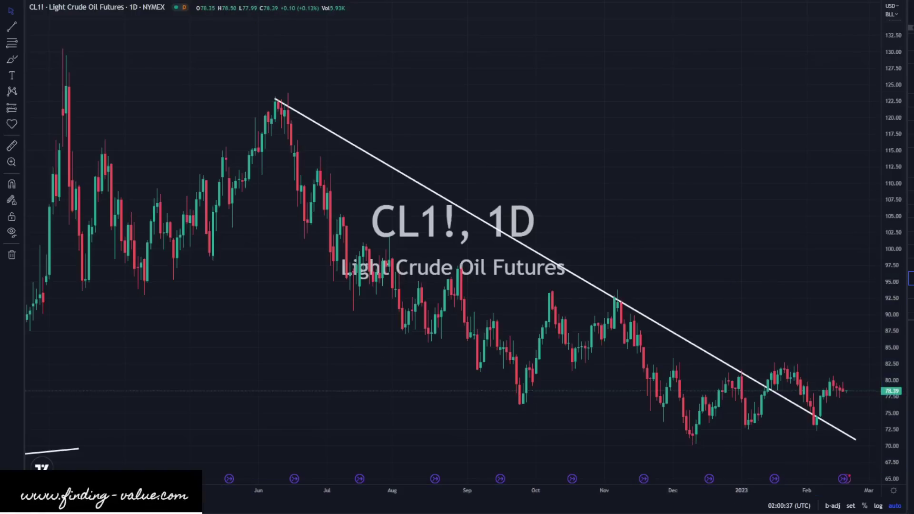
pyautogui.press('Delete')
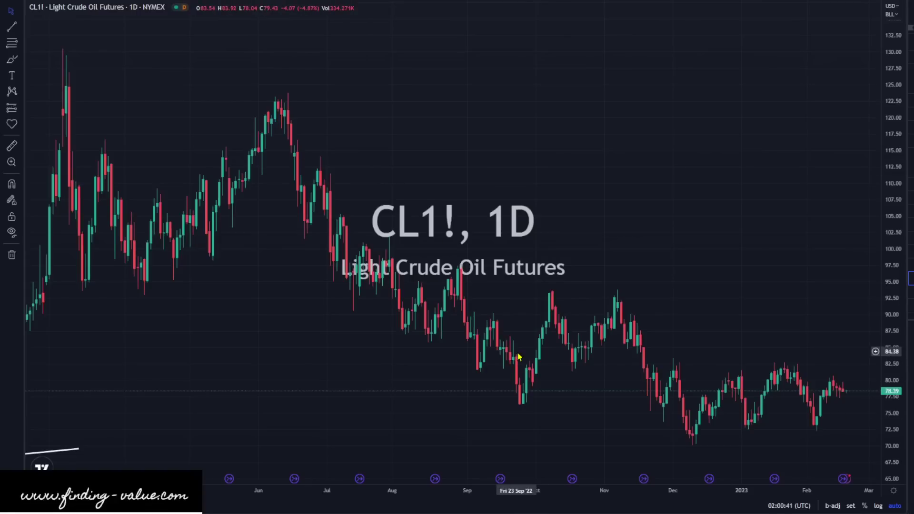
# Step: Trace the price path from the April 2020 low to early 2023 with the Brush, marking the two 2022 peaks and the lows beneath them
pyautogui.scroll(-6, 595, 362)
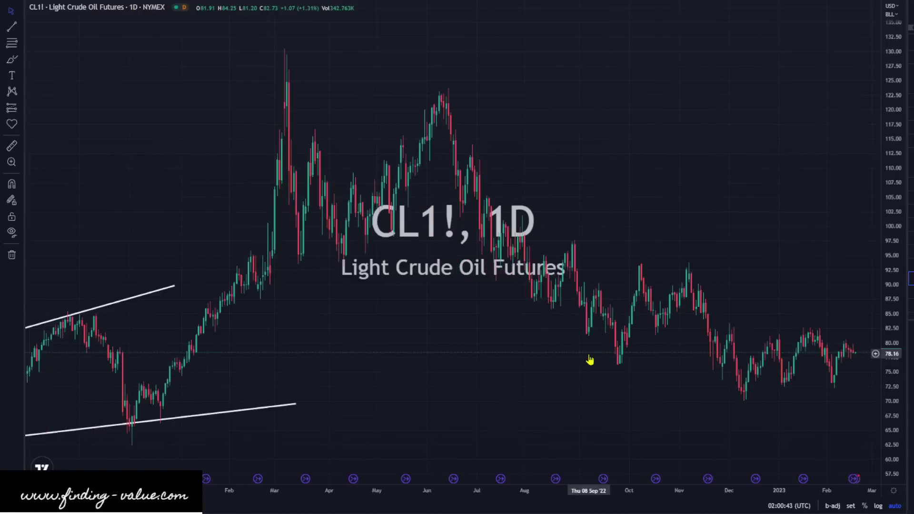
pyautogui.scroll(-6, 585, 339)
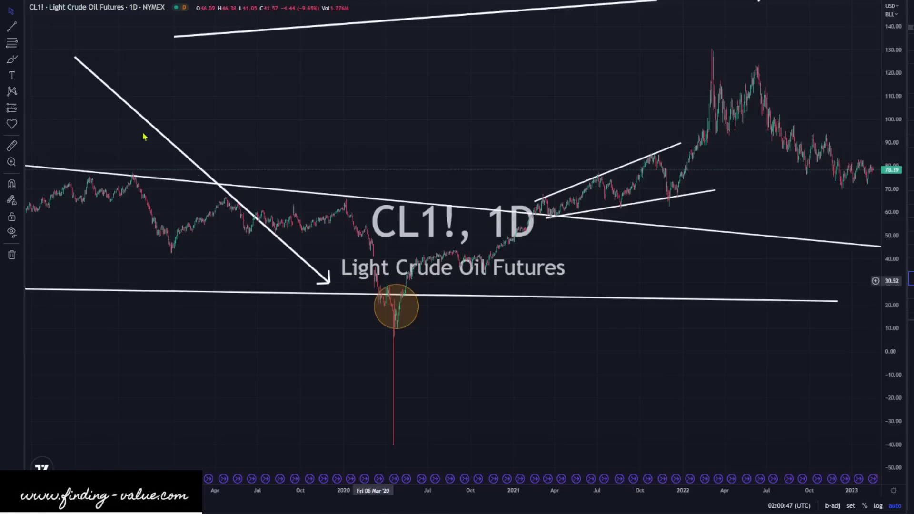
pyautogui.click(12, 59)
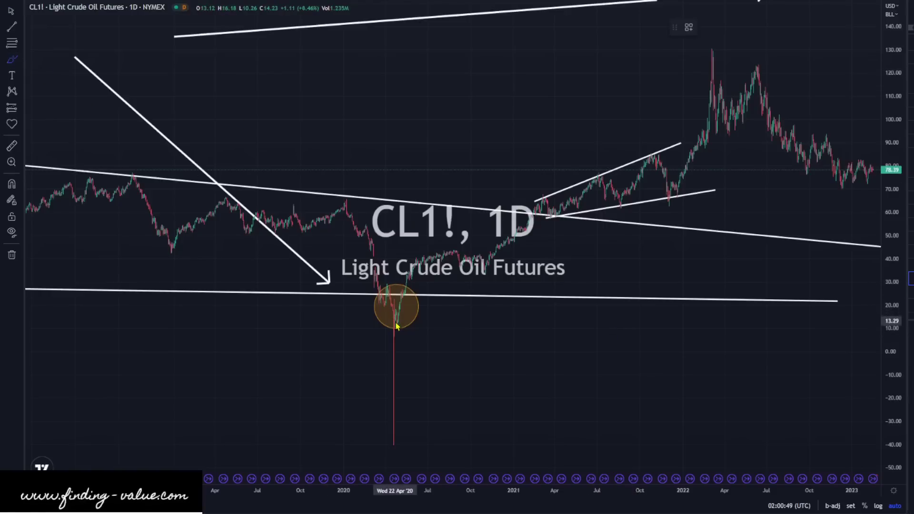
pyautogui.moveTo(398, 317)
pyautogui.mouseDown()
pyautogui.moveTo(414, 262)
pyautogui.moveTo(491, 250)
pyautogui.moveTo(586, 189)
pyautogui.moveTo(654, 161)
pyautogui.moveTo(671, 183)
pyautogui.moveTo(697, 123)
pyautogui.moveTo(709, 49)
pyautogui.moveTo(727, 127)
pyautogui.moveTo(755, 71)
pyautogui.mouseUp()
pyautogui.moveTo(680, 56)
pyautogui.mouseDown()
pyautogui.moveTo(752, 46)
pyautogui.moveTo(765, 57)
pyautogui.moveTo(781, 128)
pyautogui.mouseUp()
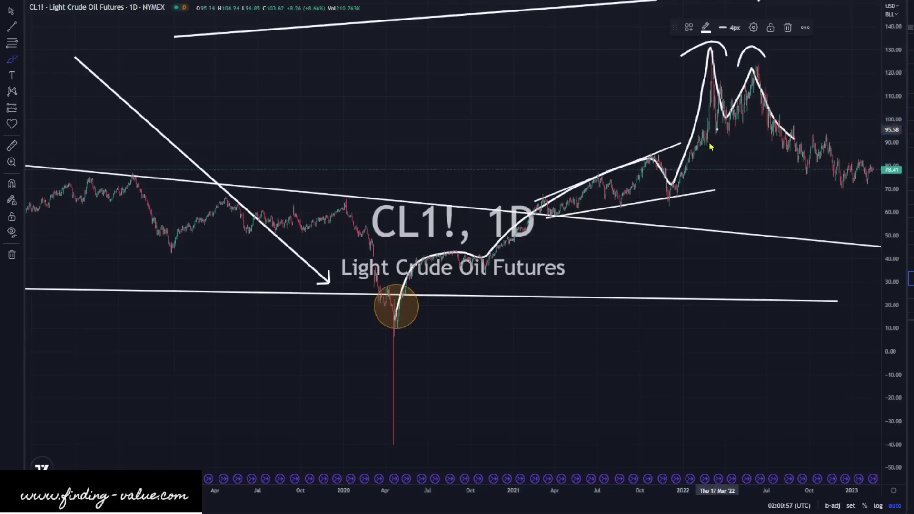
pyautogui.moveTo(712, 136)
pyautogui.mouseDown()
pyautogui.moveTo(794, 140)
pyautogui.moveTo(803, 161)
pyautogui.moveTo(820, 140)
pyautogui.moveTo(841, 183)
pyautogui.moveTo(872, 169)
pyautogui.mouseUp()
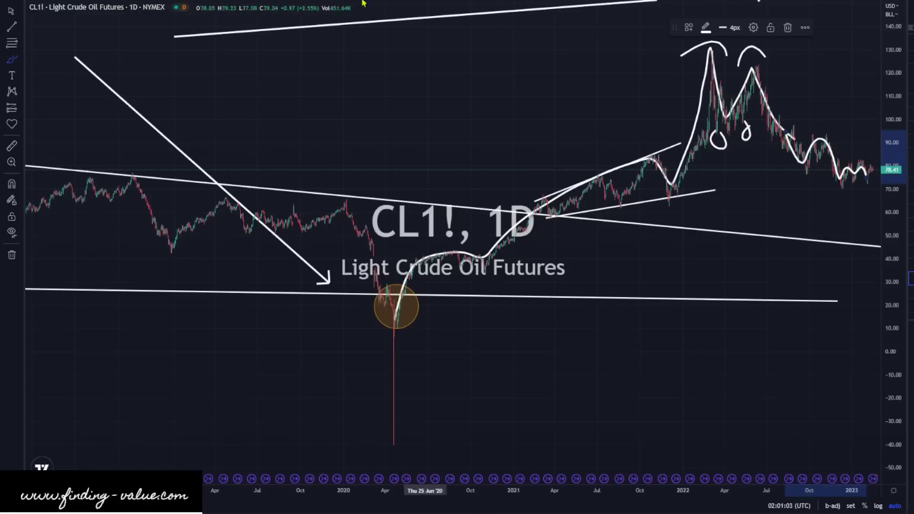
# Step: Delete all the freehand brush strokes over the 2020–2023 price path
pyautogui.press('Delete')
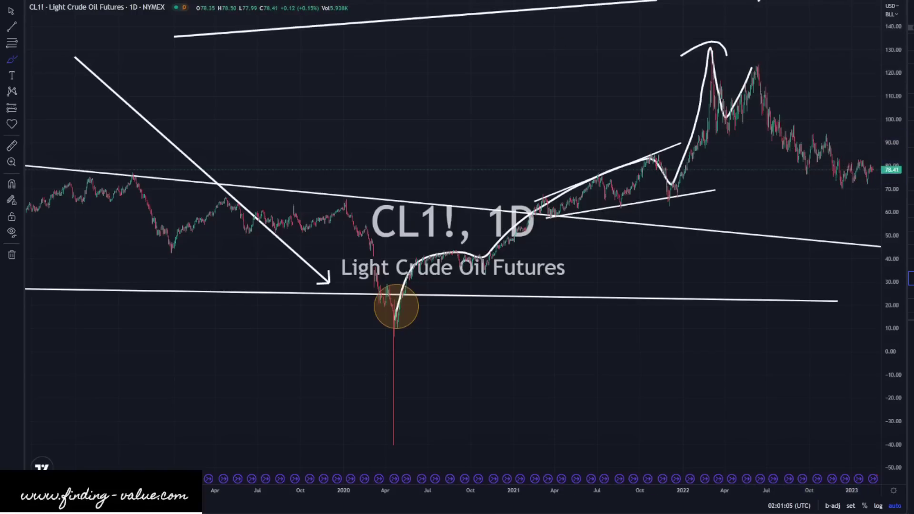
pyautogui.press('Delete')
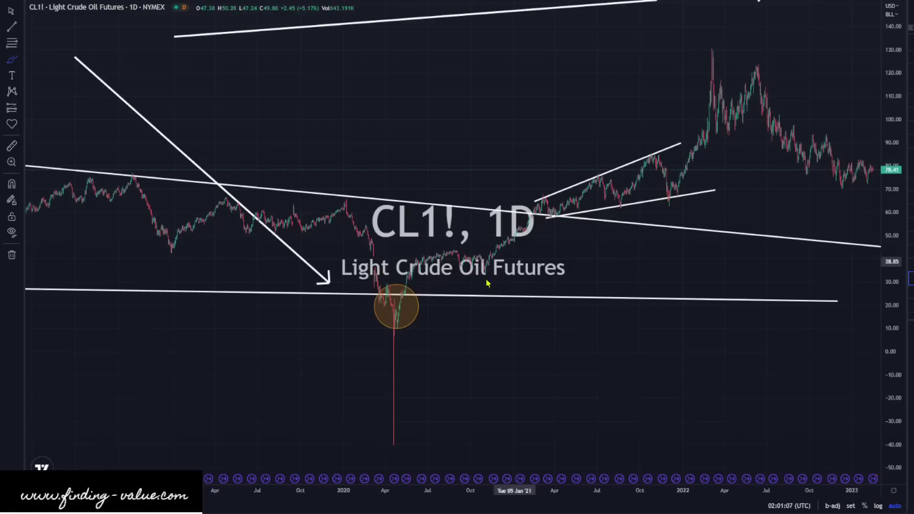
# Step: Examine the crude oil price history back through the 2008 peak to the wedge formed between 1998 and 2002
pyautogui.scroll(-3, 419, 321)
pyautogui.scroll(-5, 419, 318)
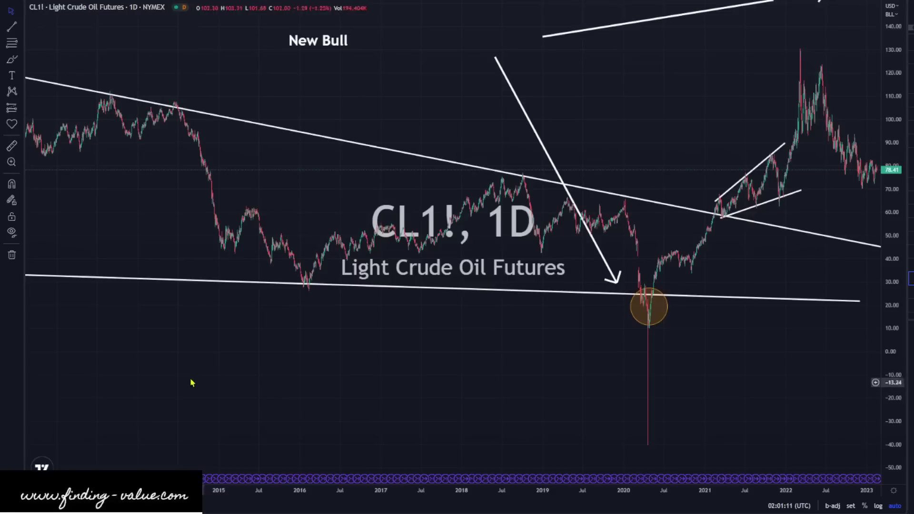
pyautogui.moveTo(193, 382); pyautogui.dragTo(421, 347)
pyautogui.moveTo(342, 347); pyautogui.dragTo(222, 348)
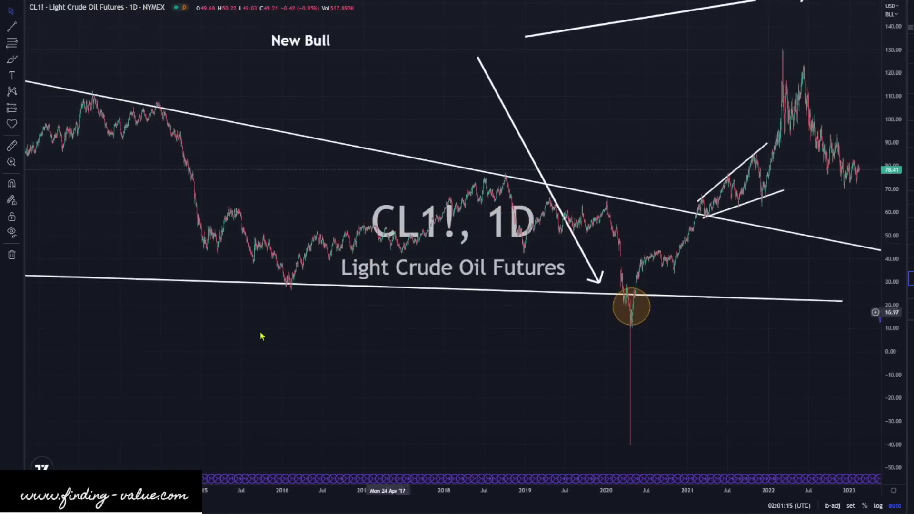
pyautogui.moveTo(121, 344); pyautogui.dragTo(700, 314)
pyautogui.scroll(-3, 280, 304)
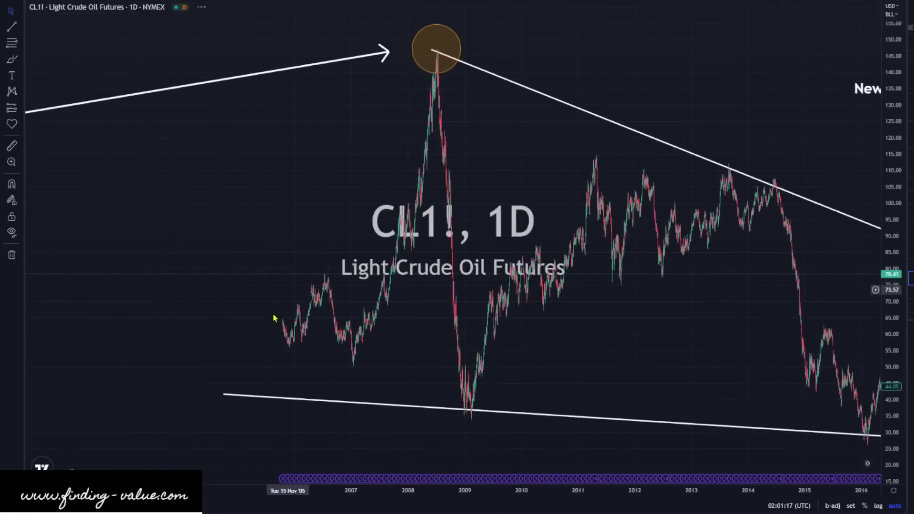
pyautogui.moveTo(167, 270); pyautogui.dragTo(320, 267)
pyautogui.moveTo(141, 247)
pyautogui.mouseDown()
pyautogui.moveTo(382, 237)
pyautogui.moveTo(596, 192)
pyautogui.moveTo(623, 210)
pyautogui.moveTo(613, 208)
pyautogui.mouseUp()
pyautogui.scroll(3, 595, 179)
pyautogui.scroll(3, 613, 208)
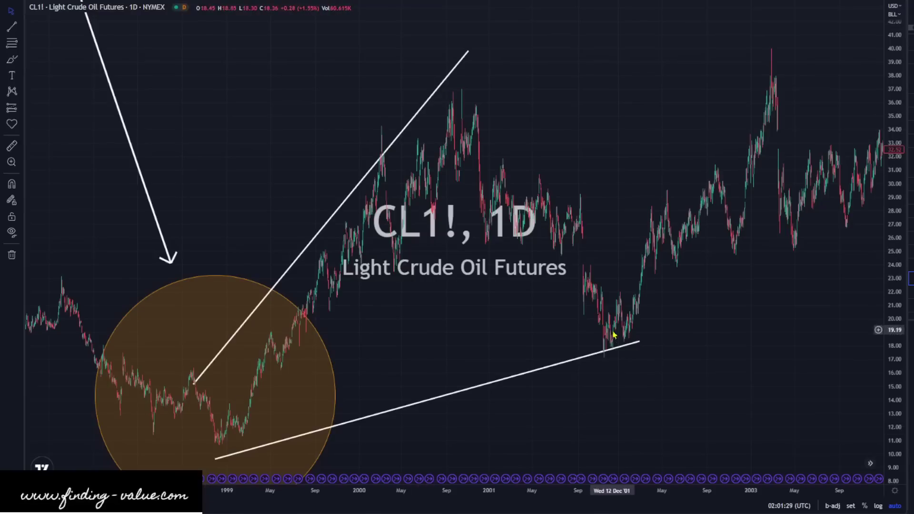
# Step: Copy the price action from 4 December 1998 to 30 January 2002 as a Bars Pattern and shift the copy above the original candles
pyautogui.click(23, 109)
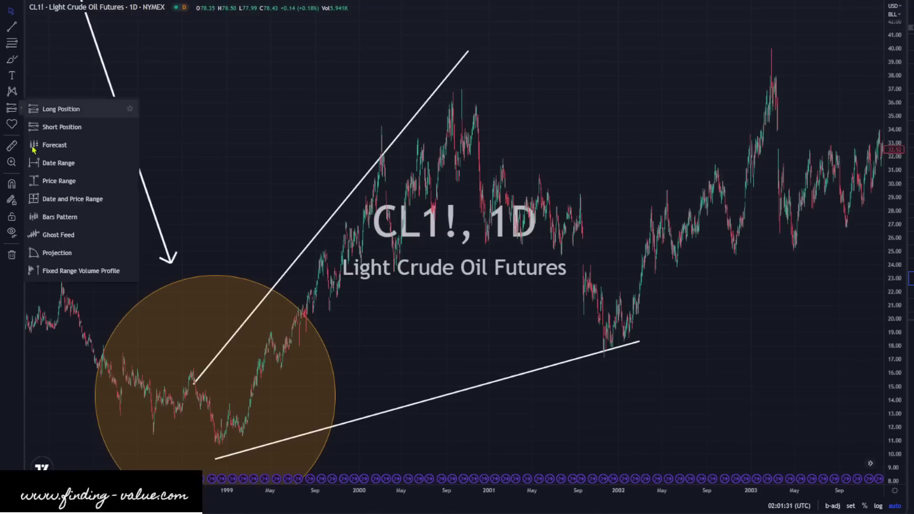
pyautogui.click(42, 216)
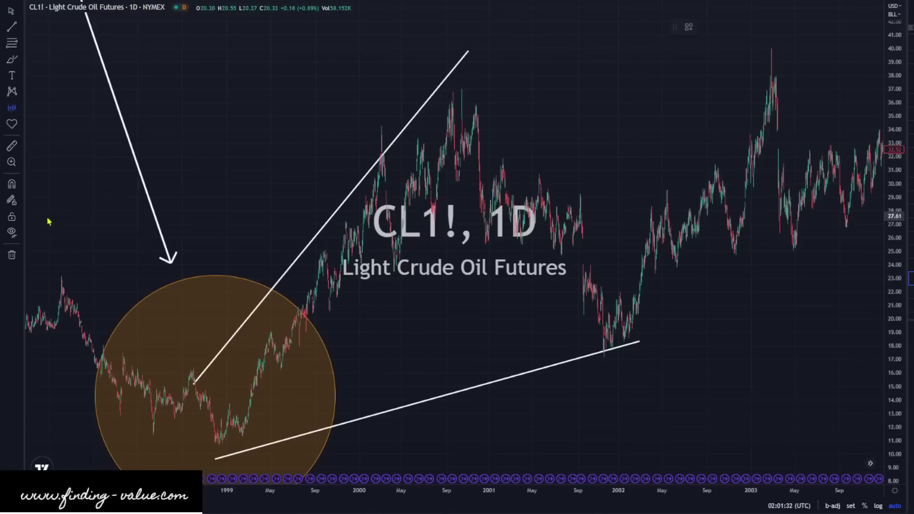
pyautogui.click(218, 448)
pyautogui.click(630, 378)
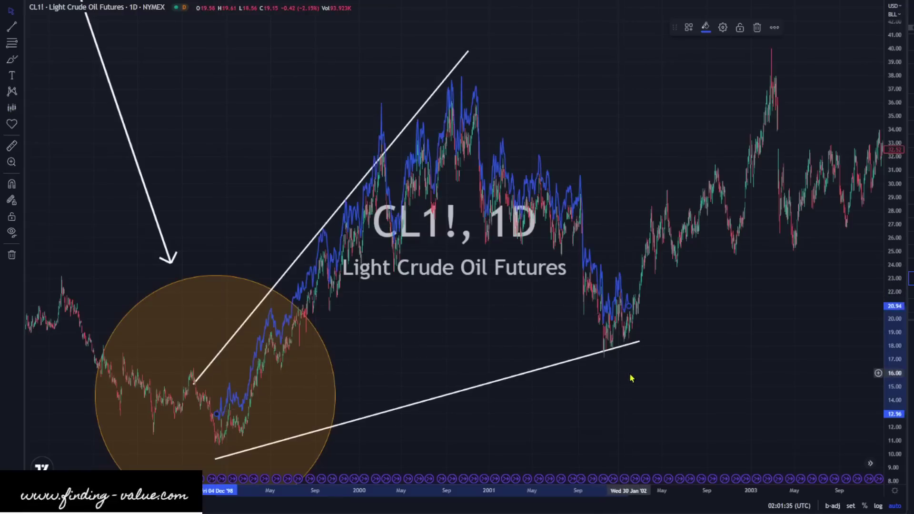
pyautogui.moveTo(385, 180); pyautogui.dragTo(377, 141)
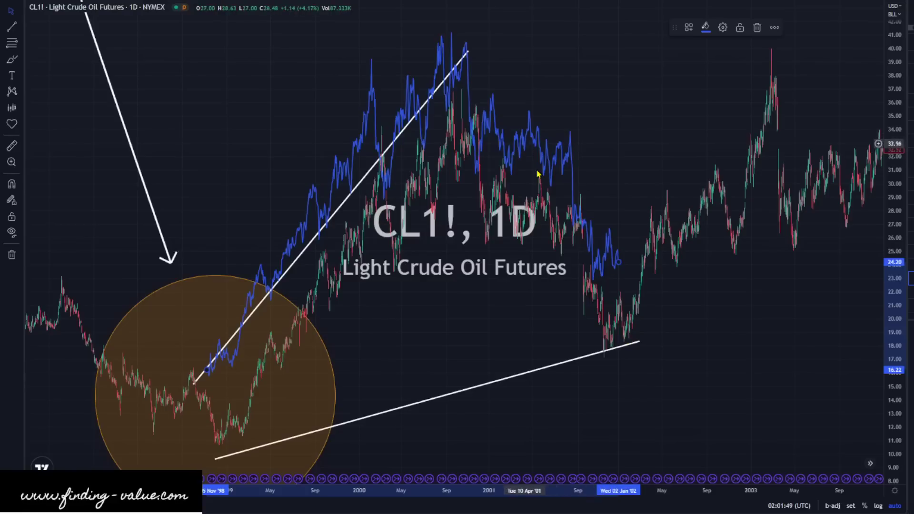
# Step: Compare the 1998–2002 pattern with the price action since 2020 and the blue projection placed after 2023
pyautogui.scroll(-5, 625, 253)
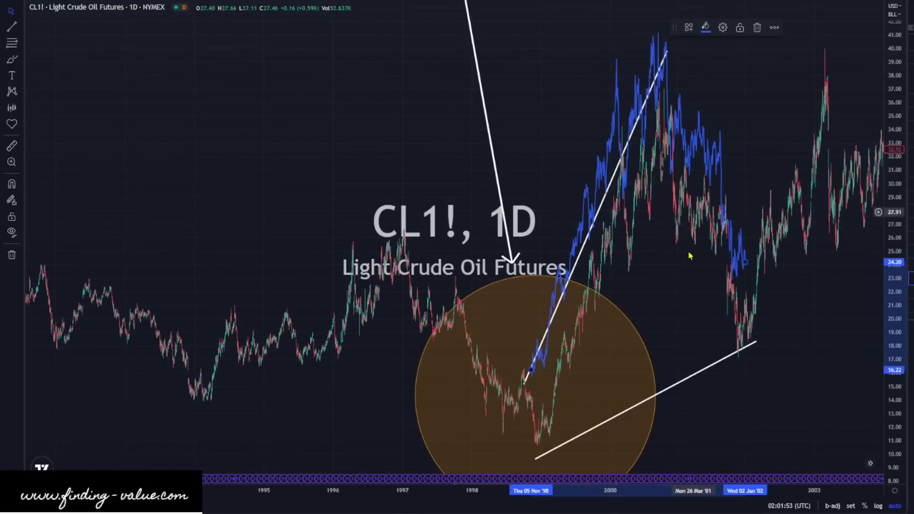
pyautogui.scroll(-5, 756, 177)
pyautogui.hscroll(10, 756, 177)
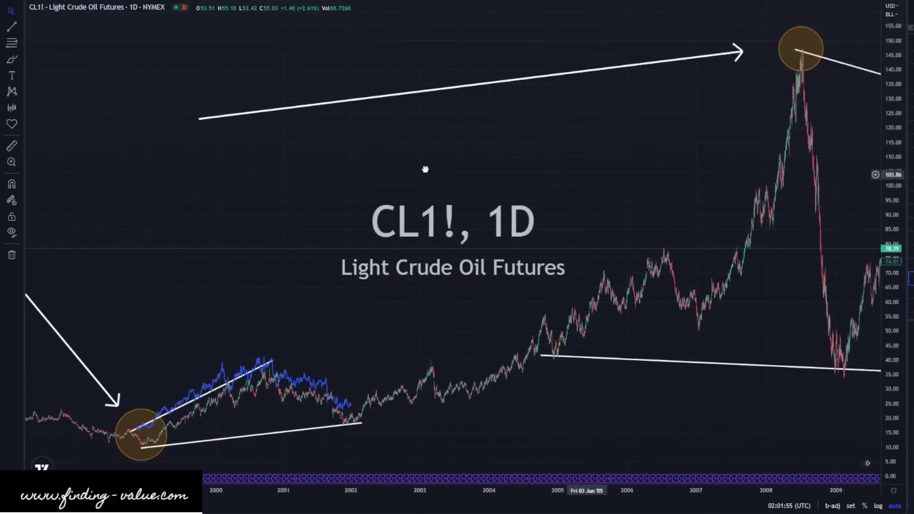
pyautogui.hscroll(15, 833, 145)
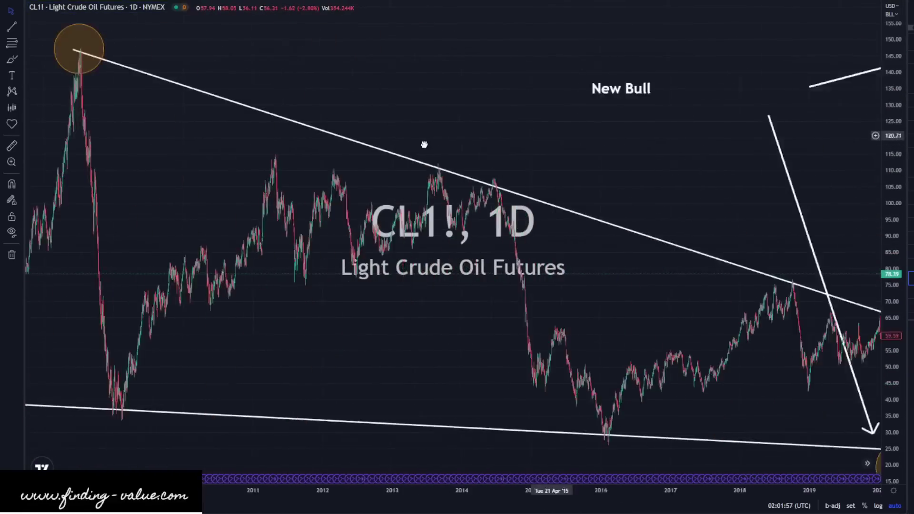
pyautogui.hscroll(10, 497, 172)
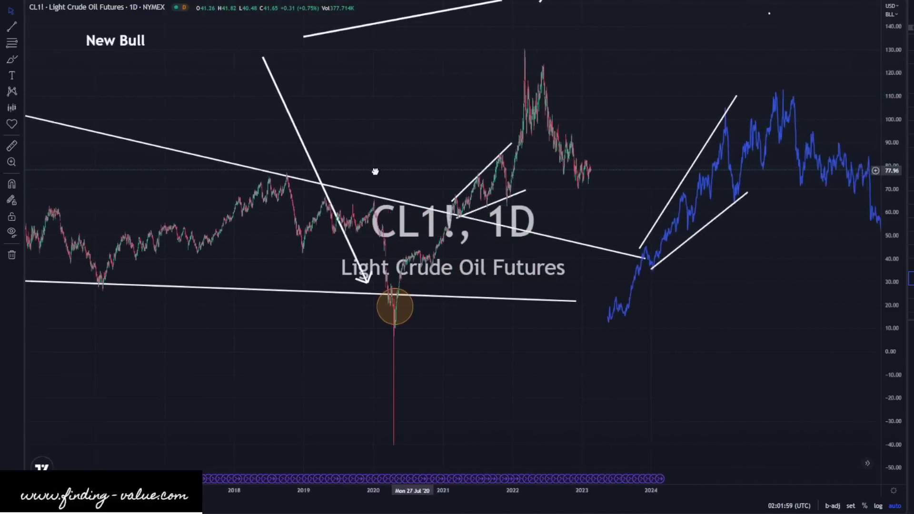
pyautogui.hscroll(3, 480, 122)
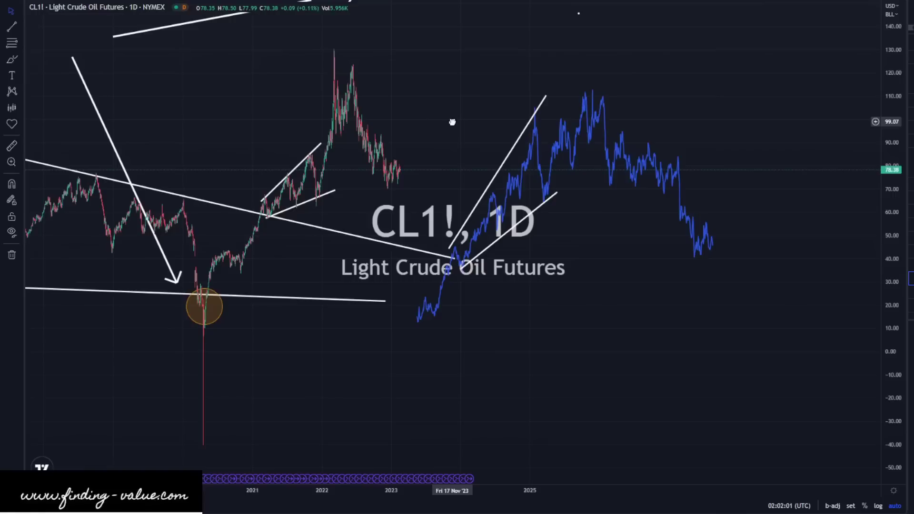
pyautogui.hscroll(-2, 486, 144)
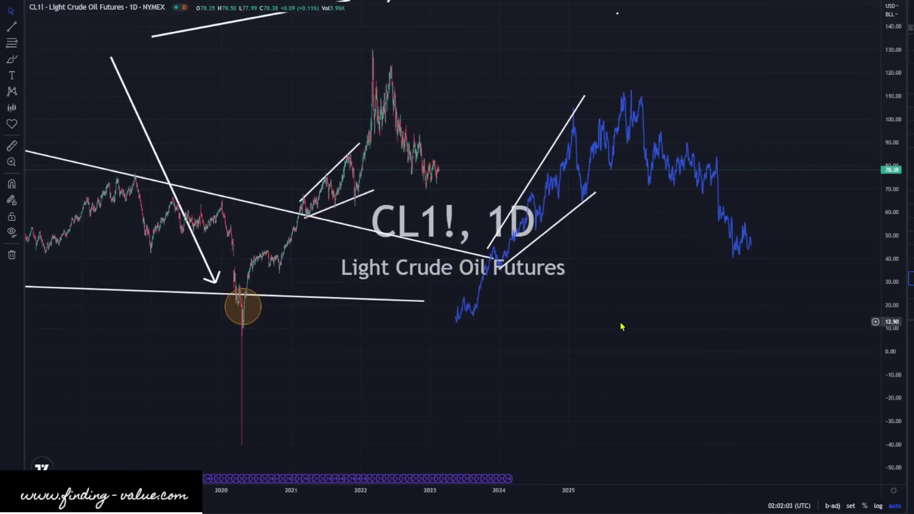
pyautogui.hscroll(-8, 715, 285)
pyautogui.moveTo(895, 239)
pyautogui.mouseDown()
pyautogui.moveTo(896, 224)
pyautogui.moveTo(896, 253)
pyautogui.mouseUp()
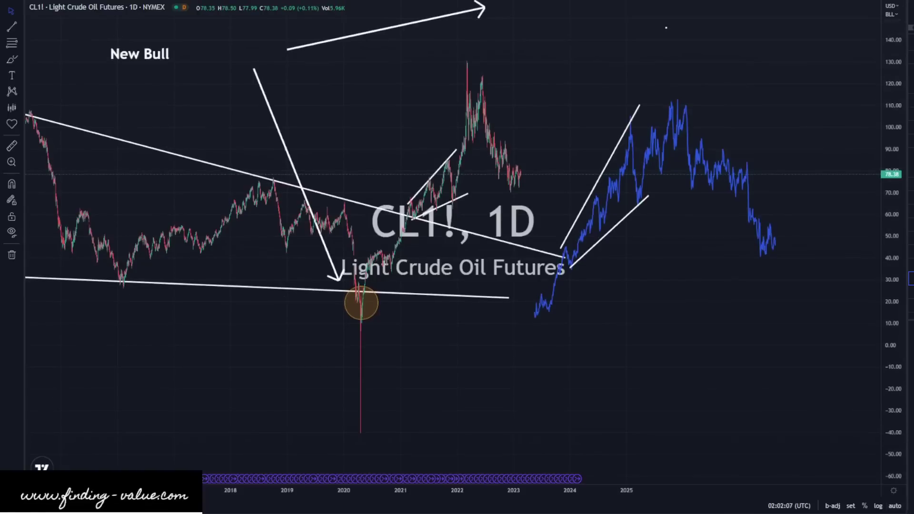
# Step: Switch the chart to the 1W interval and restore automatic price scaling with the post-2023 projection in view
pyautogui.write('1W')
pyautogui.press('Return')
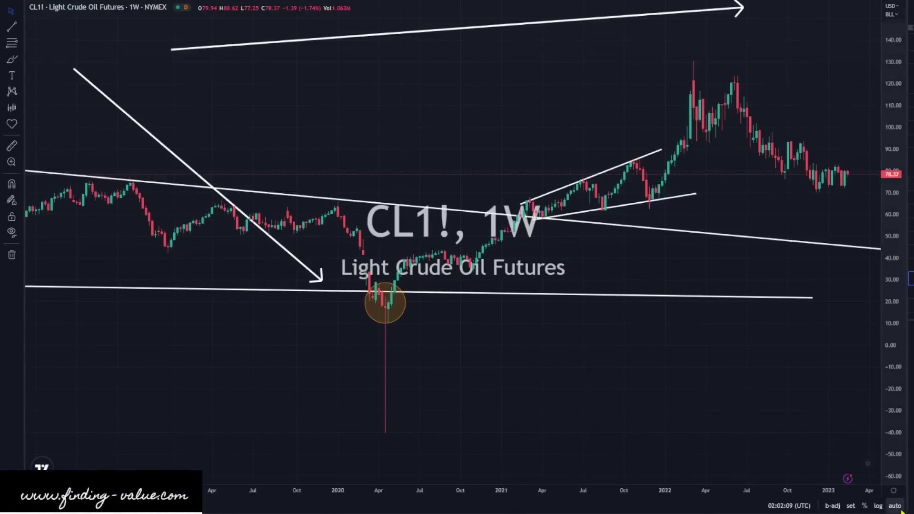
pyautogui.click(895, 506)
pyautogui.scroll(-5, 785, 326)
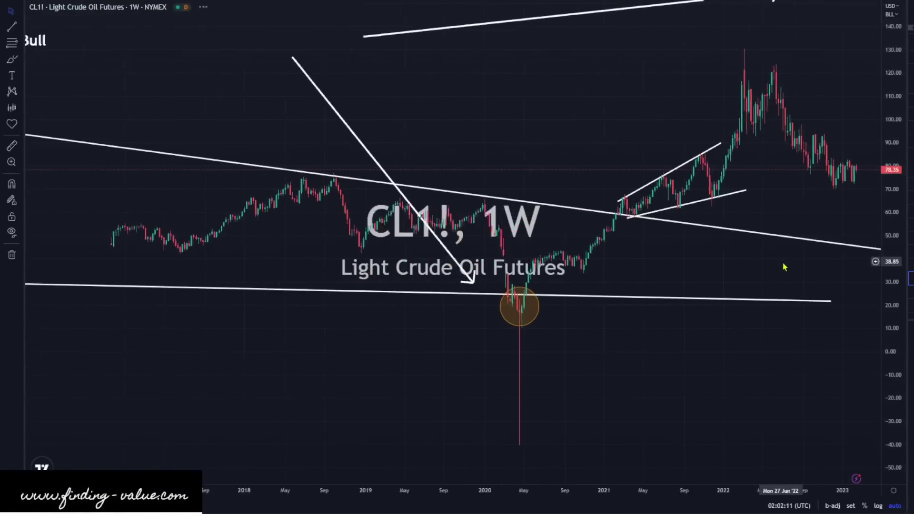
pyautogui.moveTo(785, 368); pyautogui.dragTo(410, 379)
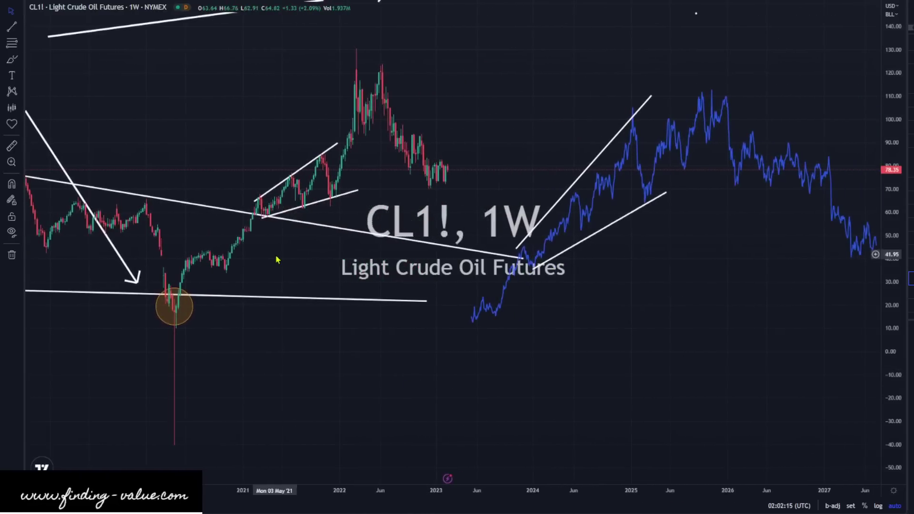
# Step: Circle the initial bases of the blue projection and the 2020 rally with the Brush, arc over both, and circle the projection's next dip near 2024
pyautogui.click(12, 59)
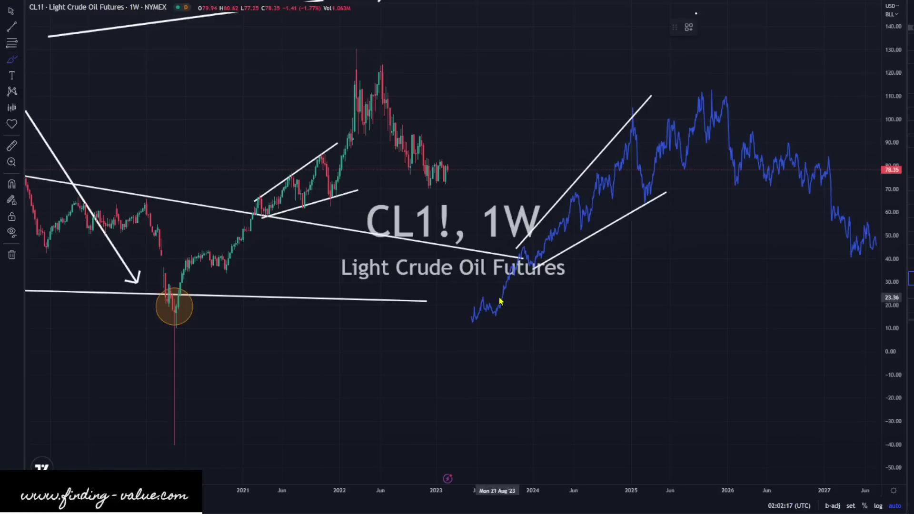
pyautogui.moveTo(495, 291)
pyautogui.mouseDown()
pyautogui.moveTo(467, 320)
pyautogui.moveTo(498, 298)
pyautogui.mouseUp()
pyautogui.moveTo(218, 238)
pyautogui.mouseDown()
pyautogui.moveTo(164, 291)
pyautogui.moveTo(228, 298)
pyautogui.mouseUp()
pyautogui.moveTo(469, 320); pyautogui.dragTo(498, 318)
pyautogui.moveTo(174, 308); pyautogui.dragTo(226, 266)
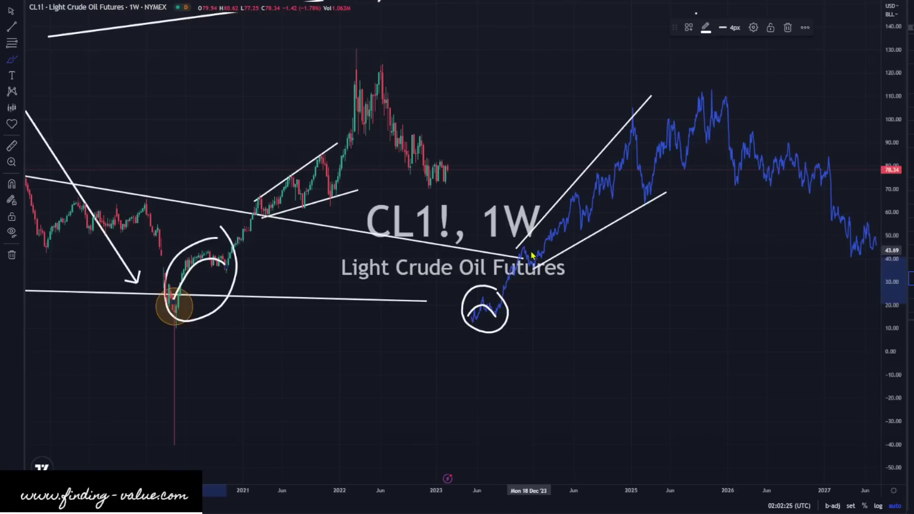
pyautogui.moveTo(532, 241)
pyautogui.mouseDown()
pyautogui.moveTo(514, 260)
pyautogui.moveTo(553, 268)
pyautogui.mouseUp()
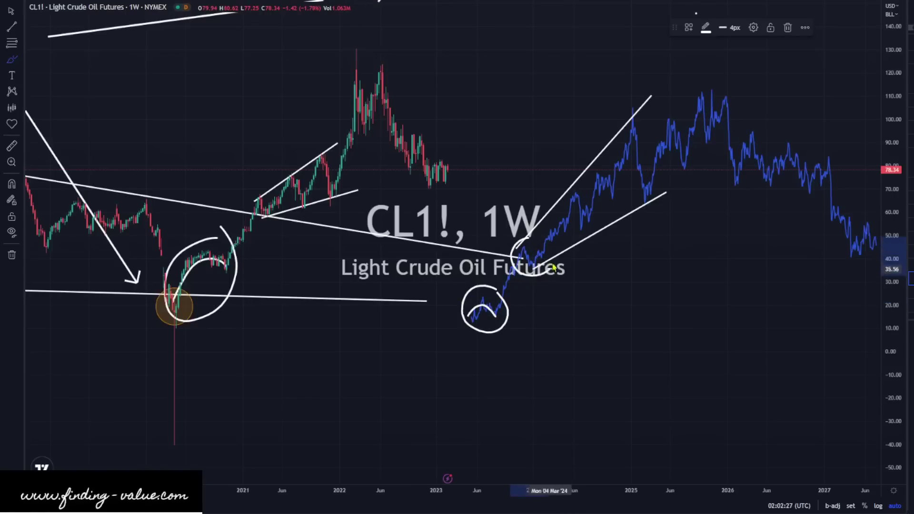
# Step: Circle the early-2021 pause, the blue projection's drop near 2025 and the late-2021 drop with the Brush
pyautogui.moveTo(261, 192)
pyautogui.mouseDown()
pyautogui.moveTo(249, 204)
pyautogui.moveTo(267, 196)
pyautogui.mouseUp()
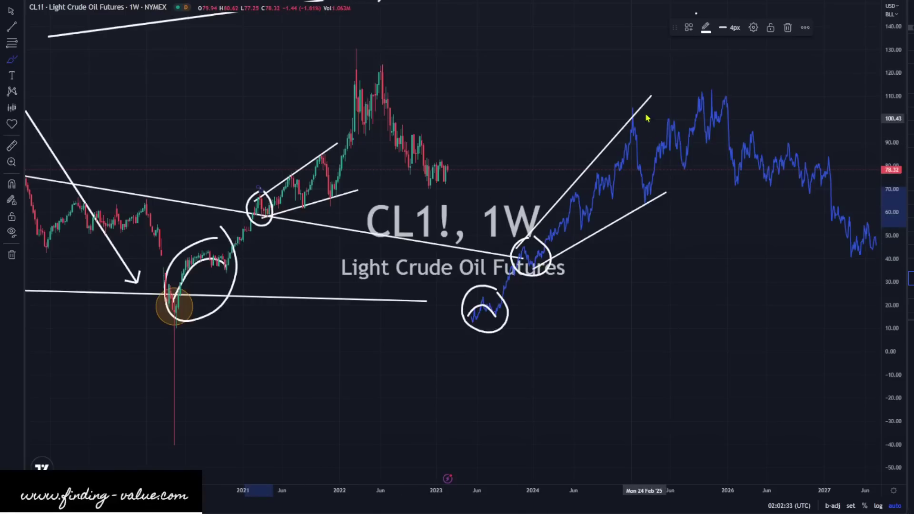
pyautogui.moveTo(640, 121)
pyautogui.mouseDown()
pyautogui.moveTo(627, 127)
pyautogui.moveTo(652, 214)
pyautogui.moveTo(643, 151)
pyautogui.mouseUp()
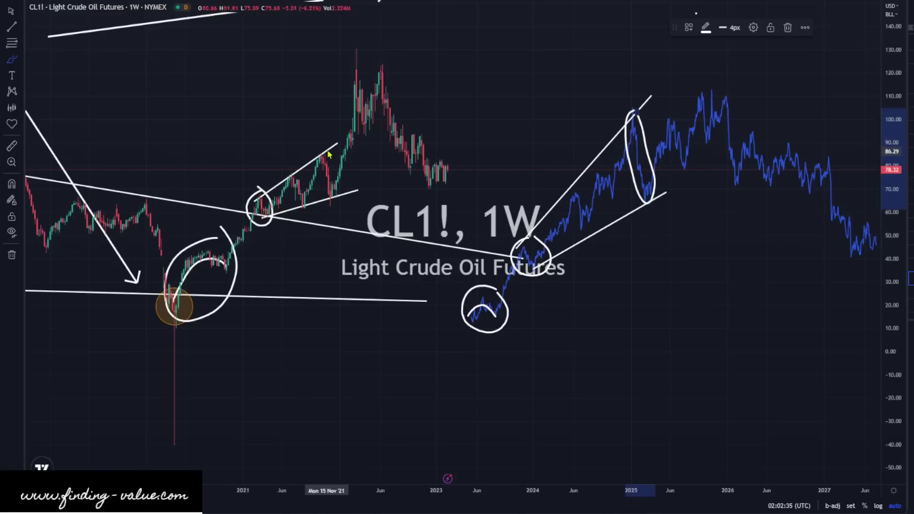
pyautogui.moveTo(327, 146)
pyautogui.mouseDown()
pyautogui.moveTo(332, 210)
pyautogui.moveTo(328, 147)
pyautogui.mouseUp()
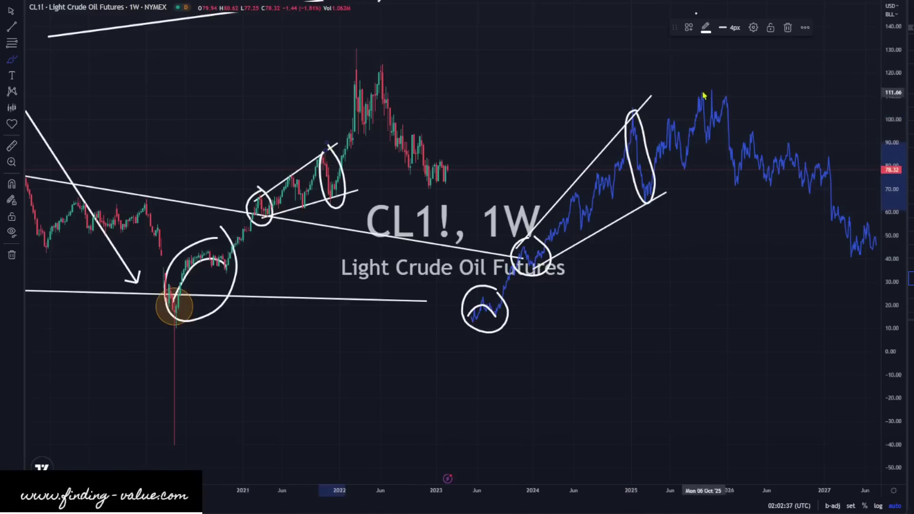
# Step: Circle the double tops of the 2022 candles and the blue projection, and brush a rising support and top line on each
pyautogui.moveTo(357, 44); pyautogui.dragTo(394, 51)
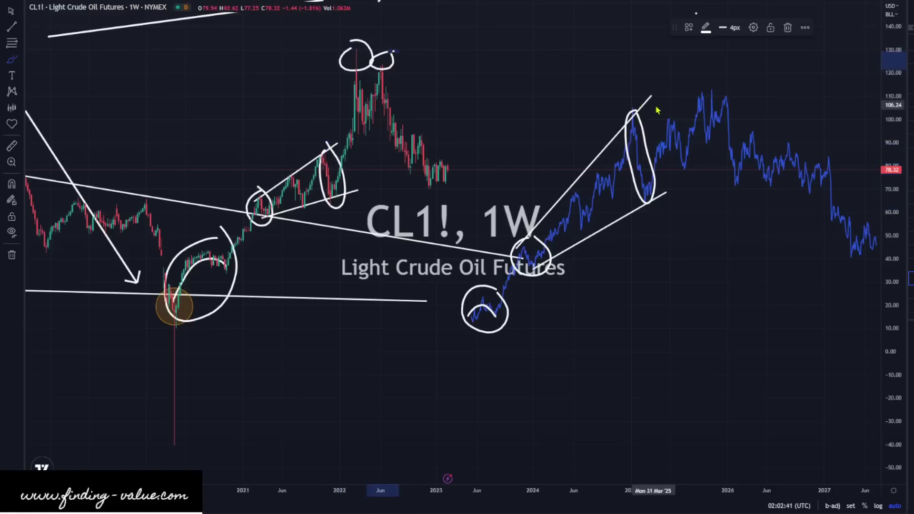
pyautogui.moveTo(694, 82)
pyautogui.mouseDown()
pyautogui.moveTo(700, 98)
pyautogui.moveTo(733, 82)
pyautogui.mouseUp()
pyautogui.moveTo(648, 202); pyautogui.dragTo(735, 109)
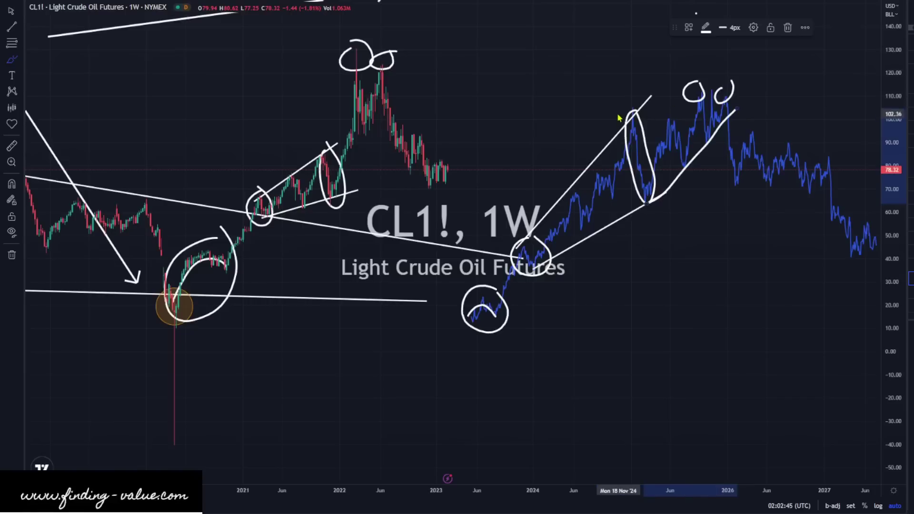
pyautogui.moveTo(618, 118); pyautogui.dragTo(745, 85)
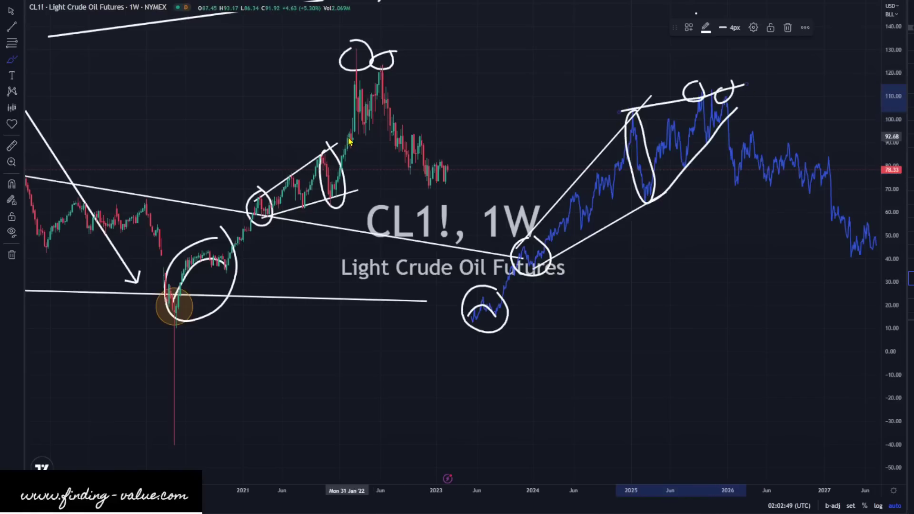
pyautogui.moveTo(349, 141); pyautogui.dragTo(399, 77)
pyautogui.moveTo(340, 69); pyautogui.dragTo(395, 50)
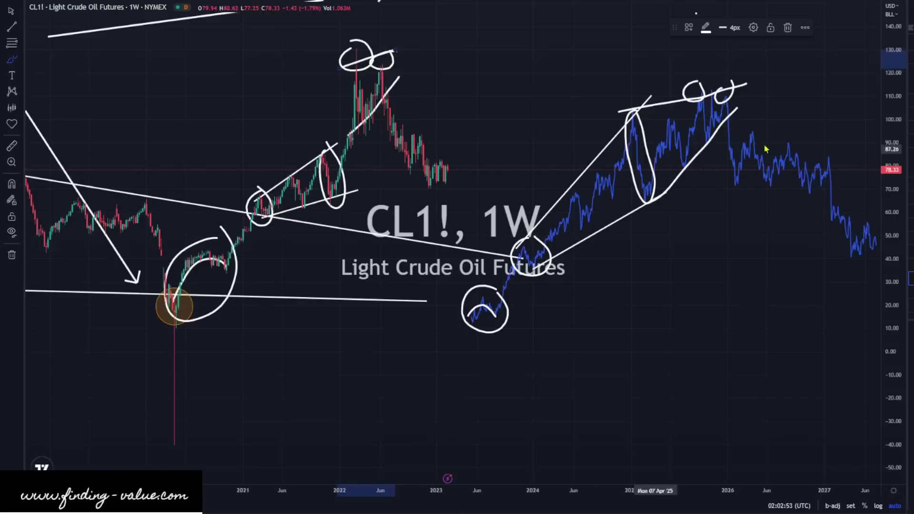
# Step: Circle the projection's early-2027 bounce and mid-2027 base, plus the matching late-2022 peak and latest candles
pyautogui.moveTo(838, 144); pyautogui.dragTo(836, 143)
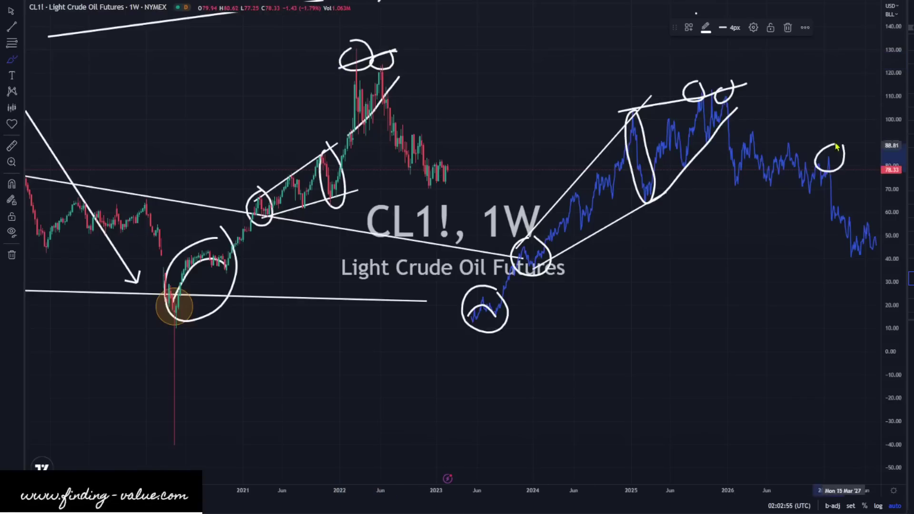
pyautogui.moveTo(428, 135); pyautogui.dragTo(423, 128)
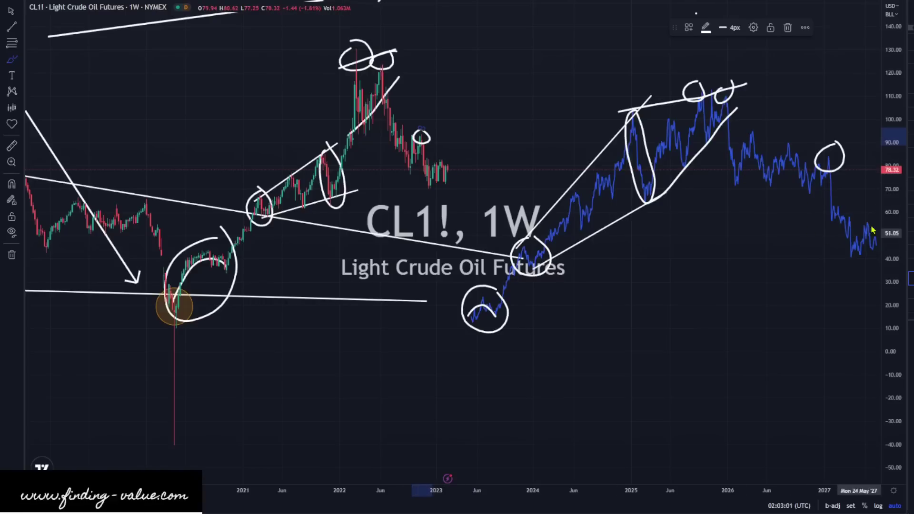
pyautogui.moveTo(871, 212); pyautogui.dragTo(851, 257)
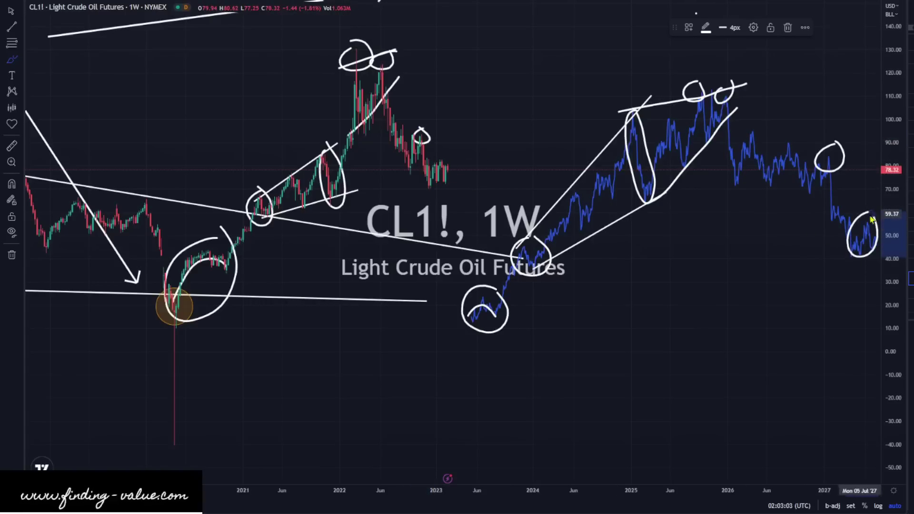
pyautogui.moveTo(464, 156)
pyautogui.mouseDown()
pyautogui.moveTo(426, 157)
pyautogui.moveTo(414, 181)
pyautogui.moveTo(465, 165)
pyautogui.mouseUp()
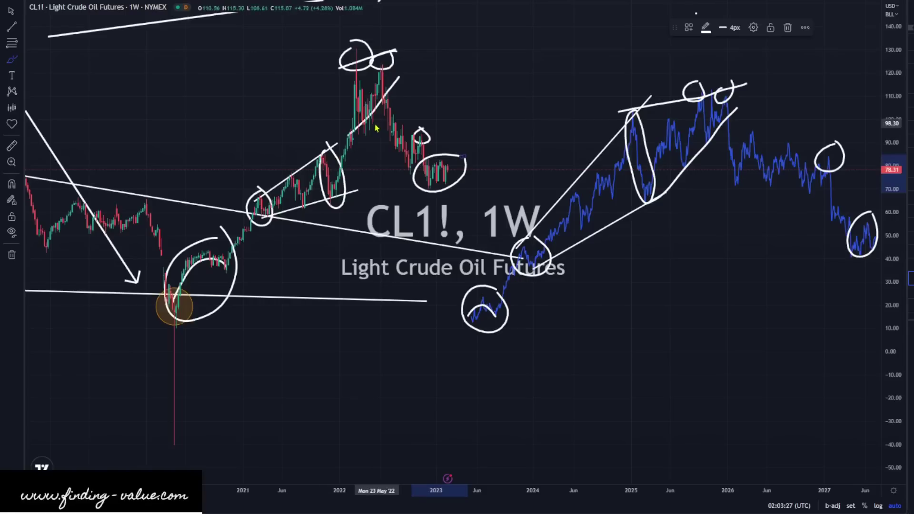
# Step: Undo all the Brush circles and strokes over the candles and the blue projection
pyautogui.hotkey('ctrl', 'z')
pyautogui.hotkey('ctrl', 'z')
pyautogui.hotkey('ctrl', 'z')
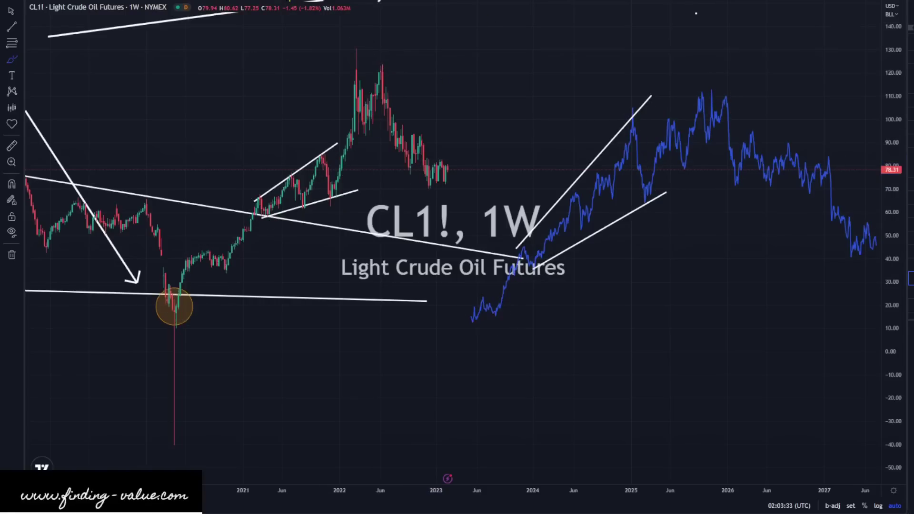
# Step: Move the blue projection onto the 2020 low and compress it to end on 17 April 2023
pyautogui.click(12, 11)
pyautogui.moveTo(680, 152)
pyautogui.mouseDown()
pyautogui.moveTo(418, 126)
pyautogui.moveTo(380, 130)
pyautogui.moveTo(359, 147)
pyautogui.mouseUp()
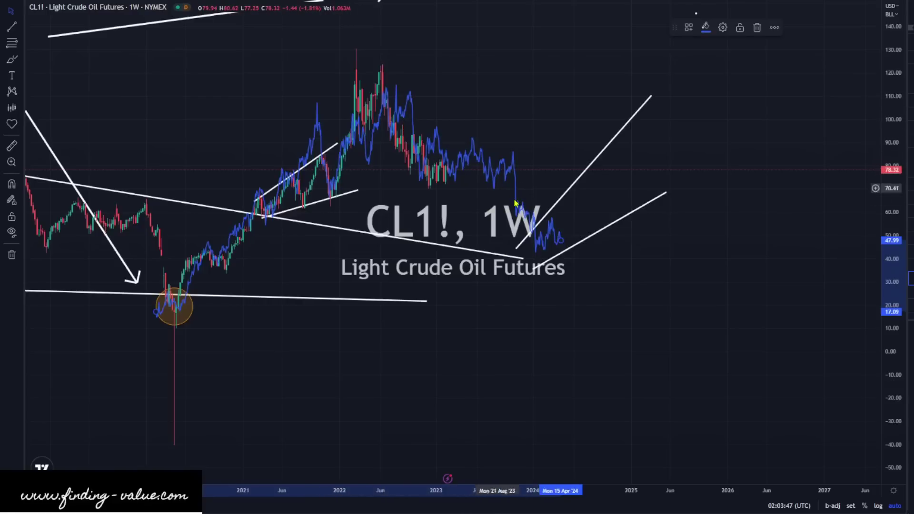
pyautogui.moveTo(562, 244)
pyautogui.mouseDown()
pyautogui.moveTo(523, 217)
pyautogui.moveTo(445, 193)
pyautogui.moveTo(449, 201)
pyautogui.moveTo(448, 183)
pyautogui.moveTo(464, 247)
pyautogui.mouseUp()
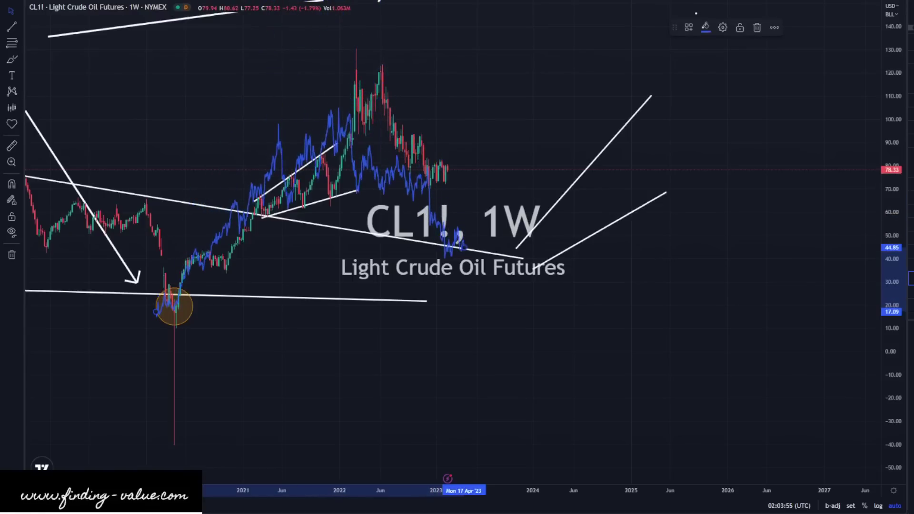
# Step: Switch the chart to the 1D interval and try aligning the blue pattern with the late-2022 decline, the 2020 low and the 2022 double top
pyautogui.press('1')
pyautogui.press('d')
pyautogui.press('Return')
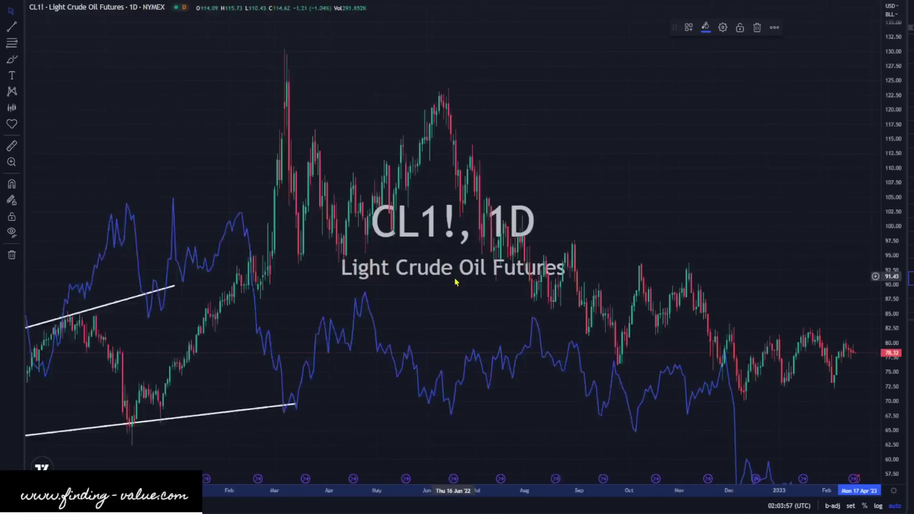
pyautogui.scroll(-4, 481, 273)
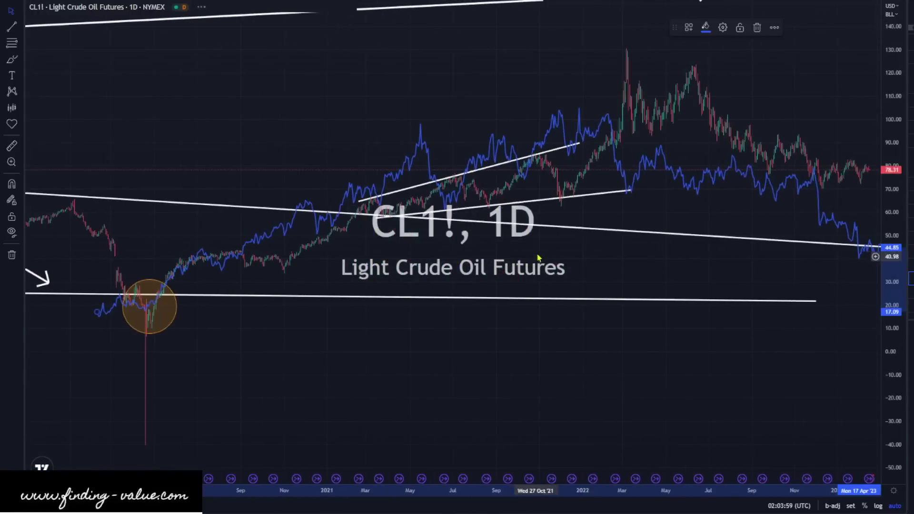
pyautogui.moveTo(603, 128); pyautogui.dragTo(583, 84)
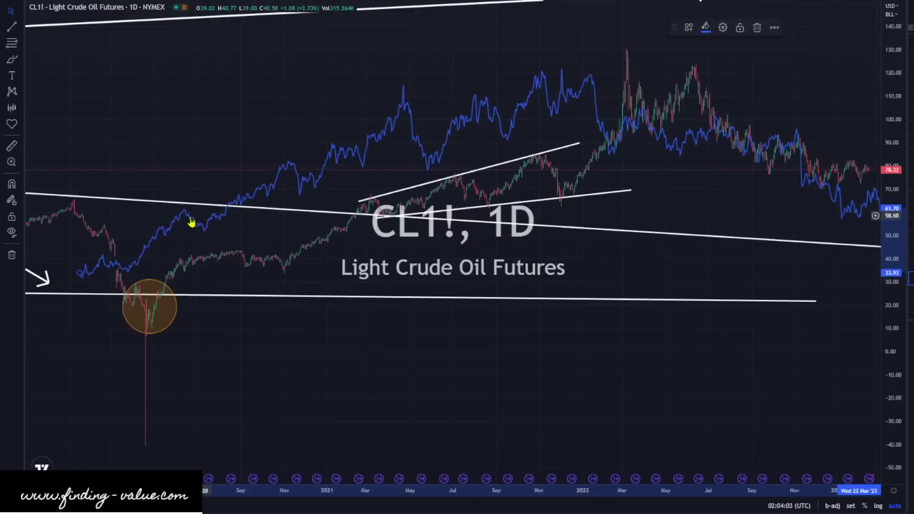
pyautogui.moveTo(195, 226)
pyautogui.mouseDown()
pyautogui.moveTo(263, 243)
pyautogui.moveTo(255, 244)
pyautogui.mouseUp()
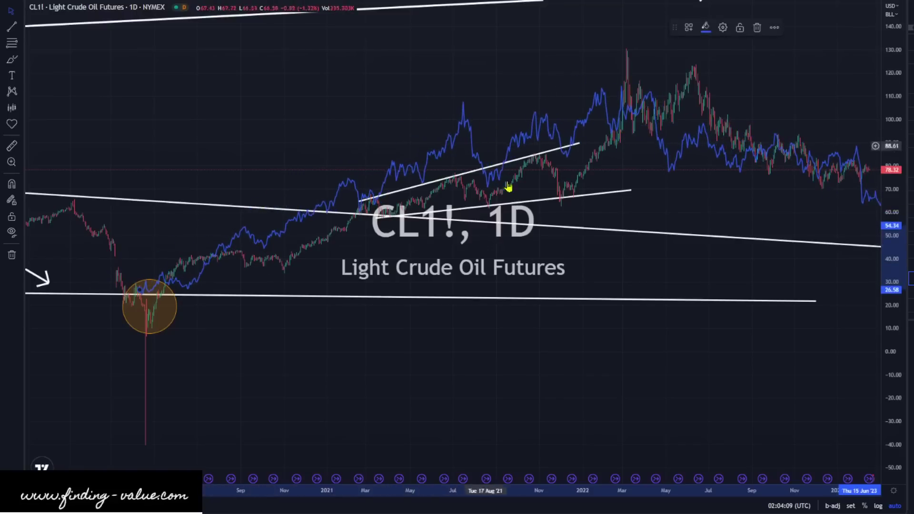
pyautogui.moveTo(569, 159)
pyautogui.mouseDown()
pyautogui.moveTo(578, 143)
pyautogui.moveTo(612, 133)
pyautogui.moveTo(598, 128)
pyautogui.moveTo(630, 69)
pyautogui.mouseUp()
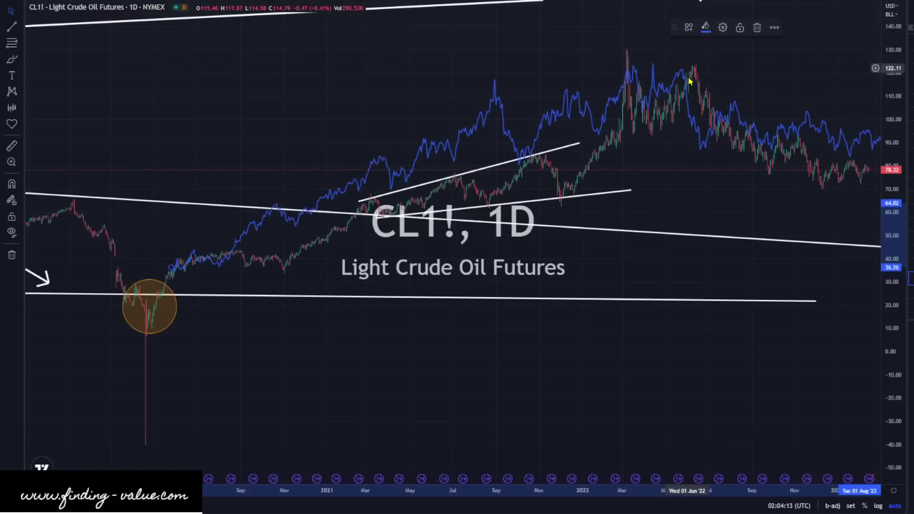
# Step: Align the blue pattern's final swings with the latest candles at 21 February 2023 and shift it to end on 4 May 2023
pyautogui.moveTo(705, 149)
pyautogui.mouseDown()
pyautogui.moveTo(688, 122)
pyautogui.moveTo(726, 116)
pyautogui.moveTo(701, 204)
pyautogui.moveTo(598, 205)
pyautogui.mouseUp()
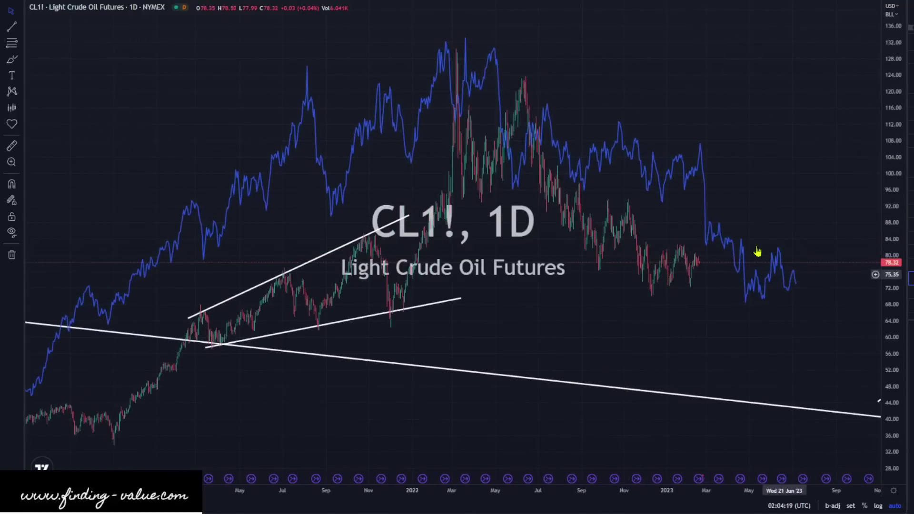
pyautogui.moveTo(661, 193)
pyautogui.mouseDown()
pyautogui.moveTo(604, 172)
pyautogui.moveTo(519, 178)
pyautogui.moveTo(565, 180)
pyautogui.mouseUp()
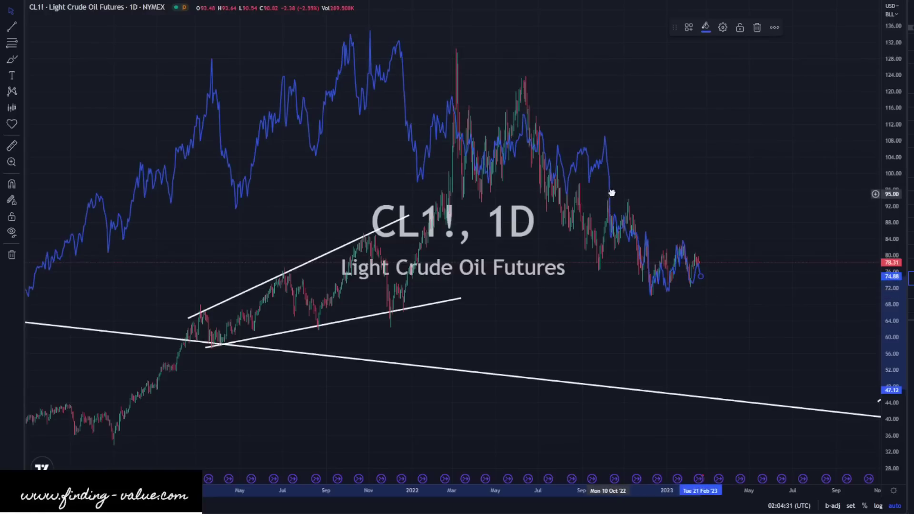
pyautogui.moveTo(611, 193)
pyautogui.mouseDown()
pyautogui.moveTo(639, 174)
pyautogui.moveTo(589, 159)
pyautogui.moveTo(653, 158)
pyautogui.mouseUp()
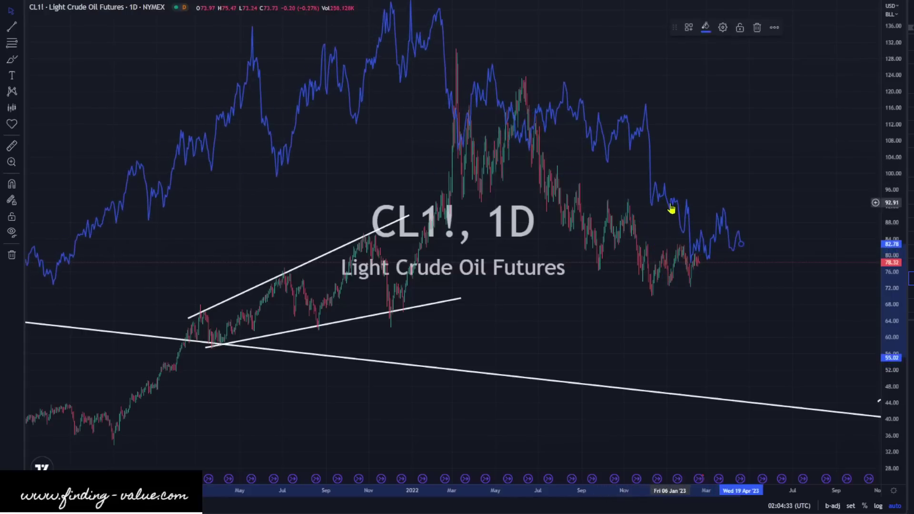
pyautogui.moveTo(671, 208); pyautogui.dragTo(682, 199)
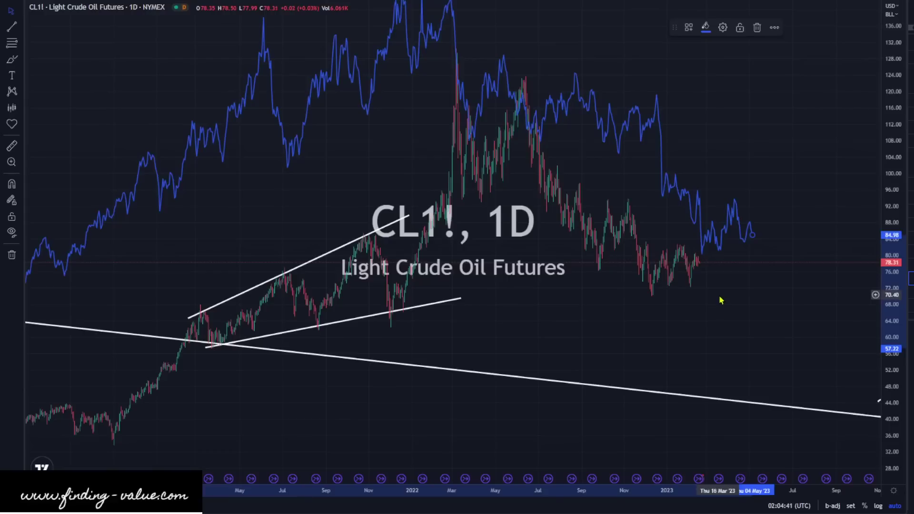
# Step: Delete the blue bars pattern and switch to the 1M chart with the Bull Market and New Bull annotations
pyautogui.scroll(-5, 604, 197)
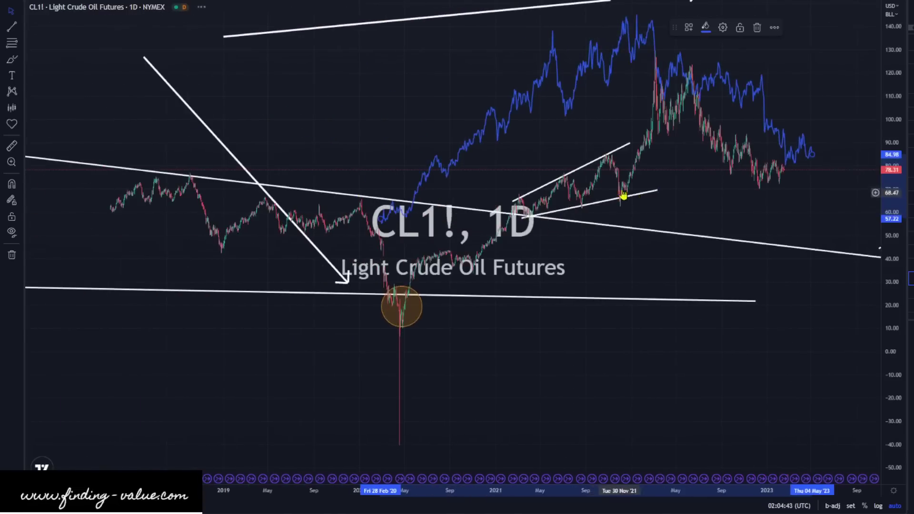
pyautogui.press('Delete')
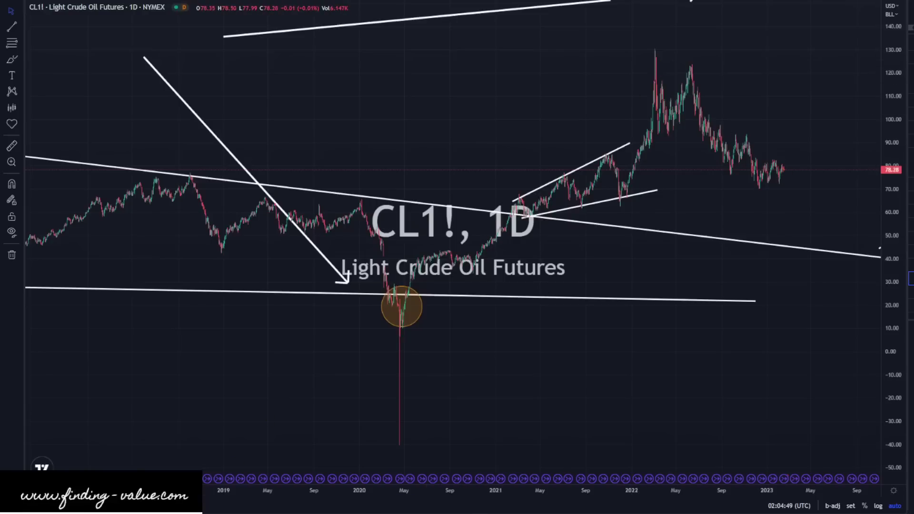
pyautogui.hotkey('ctrl', 'Tab')
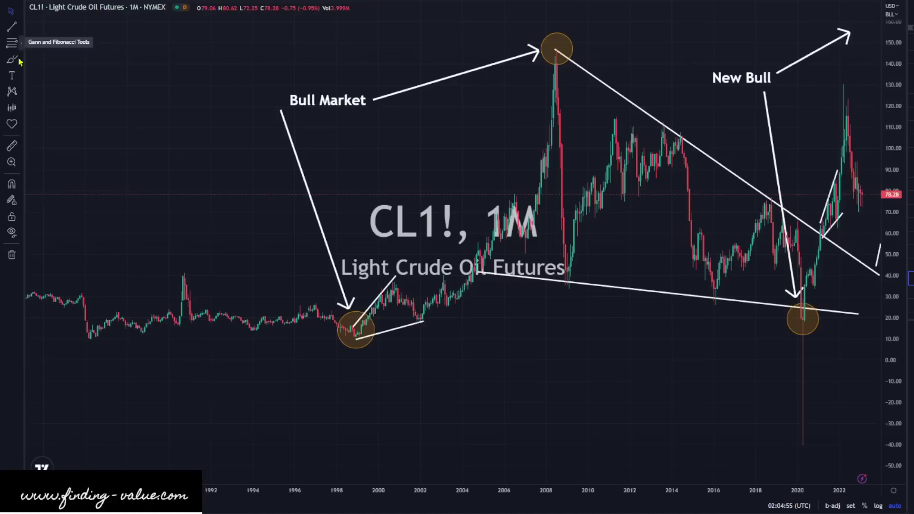
# Step: Copy the price action from 1 October 1998 to 2 June 2008 as a Bars Pattern and move its start to 1 April 2020
pyautogui.click(12, 108)
pyautogui.click(353, 305)
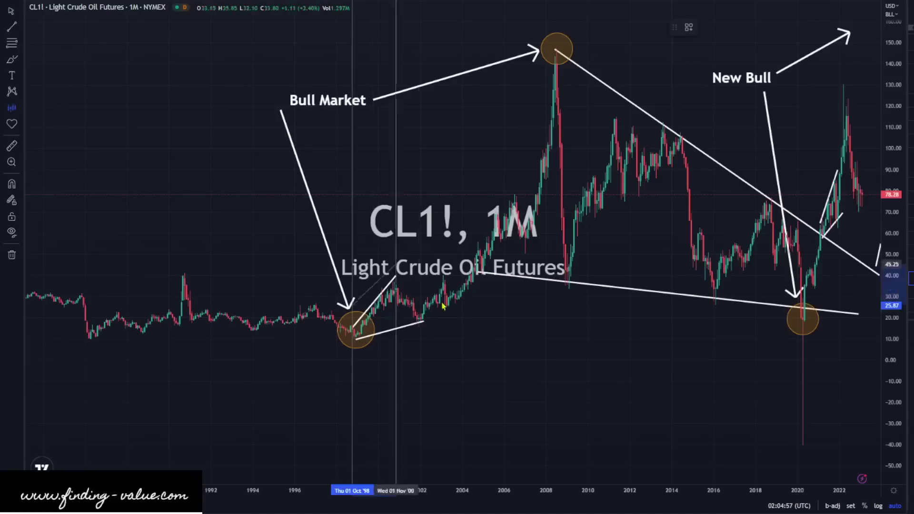
pyautogui.click(554, 40)
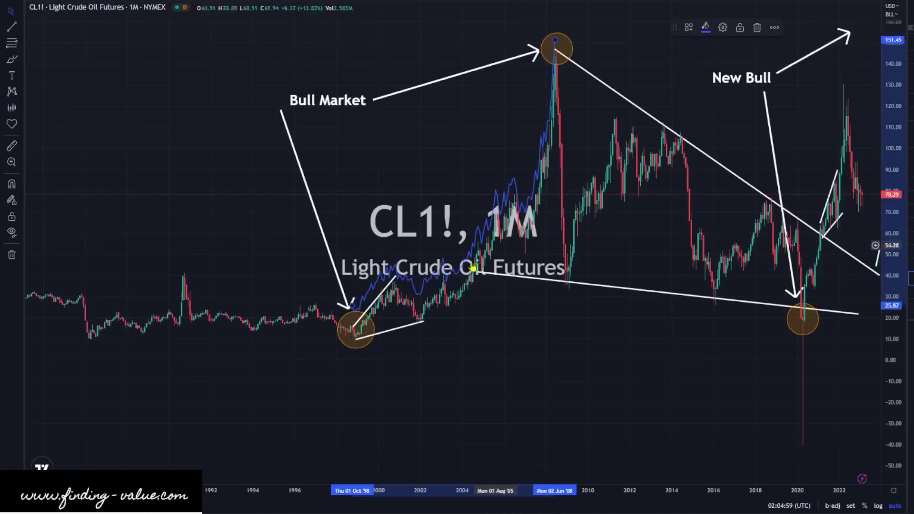
pyautogui.moveTo(415, 292); pyautogui.dragTo(862, 291)
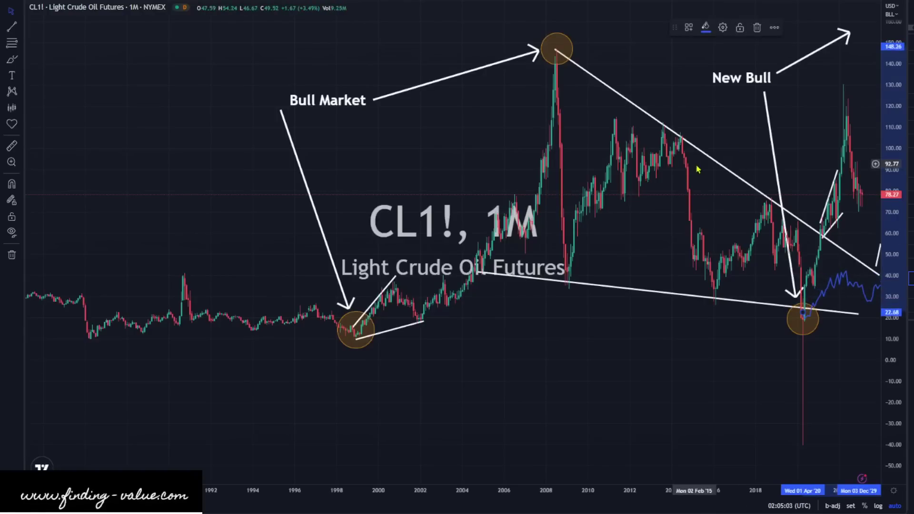
# Step: Stretch the copied 1998–2008 pattern upward and outward so it ends at 610.48 on 1 October 2030
pyautogui.moveTo(904, 162); pyautogui.dragTo(905, 200)
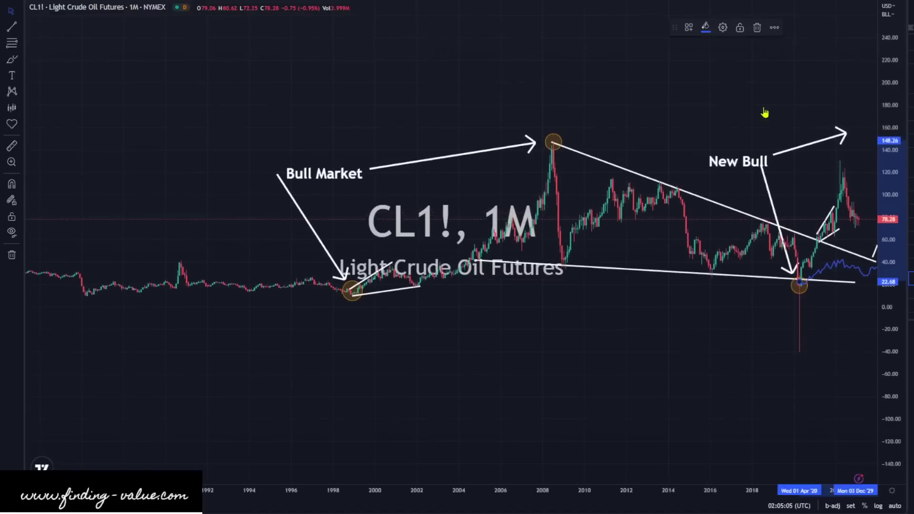
pyautogui.hscroll(10, 765, 116)
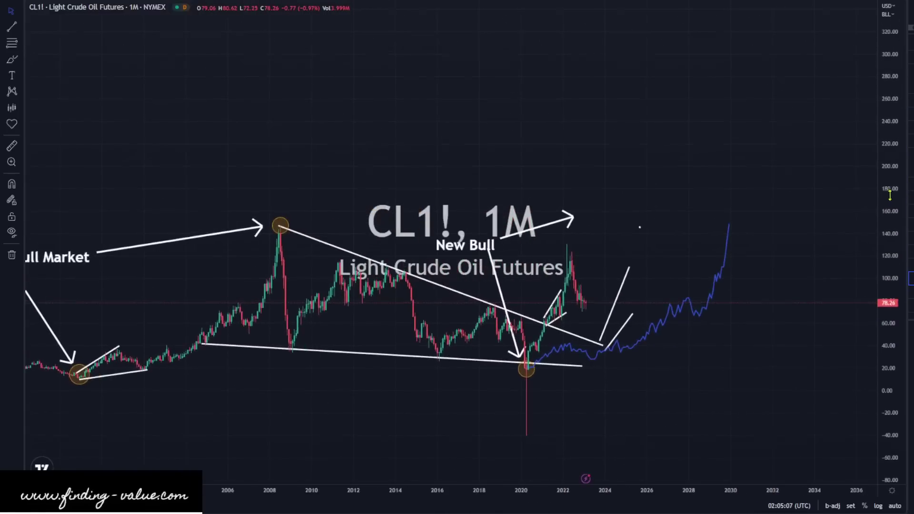
pyautogui.moveTo(888, 186); pyautogui.dragTo(888, 210)
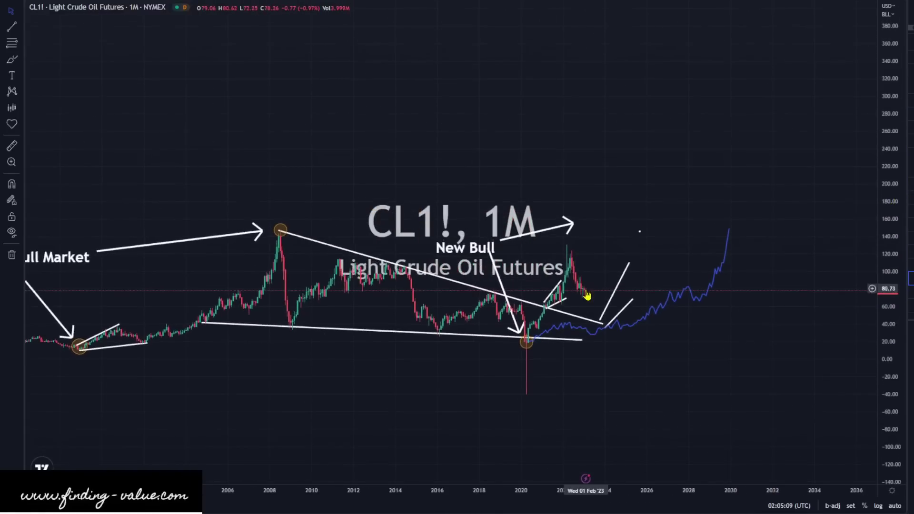
pyautogui.moveTo(729, 230); pyautogui.dragTo(728, 4)
pyautogui.moveTo(897, 176)
pyautogui.mouseDown()
pyautogui.moveTo(897, 214)
pyautogui.moveTo(802, 198)
pyautogui.moveTo(810, 307)
pyautogui.moveTo(788, 284)
pyautogui.mouseUp()
pyautogui.moveTo(739, 241)
pyautogui.mouseDown()
pyautogui.moveTo(742, 188)
pyautogui.moveTo(765, 143)
pyautogui.moveTo(760, 150)
pyautogui.mouseUp()
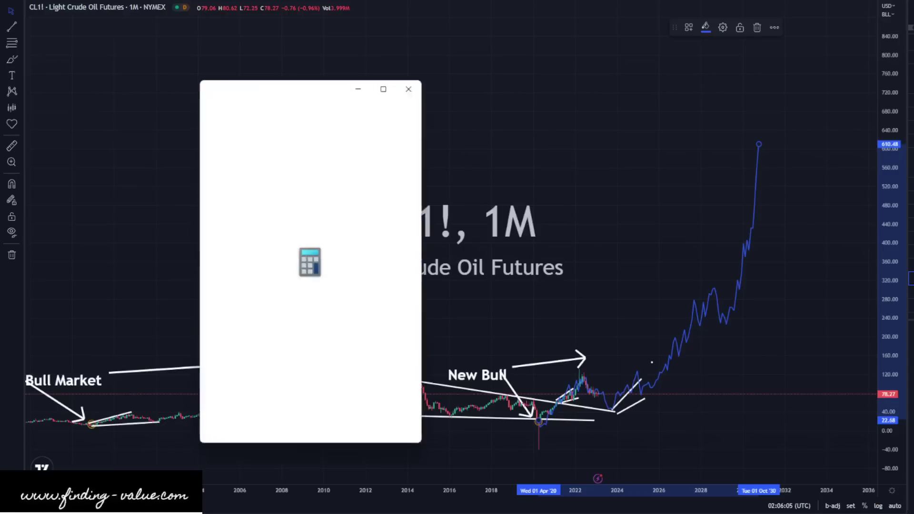
# Step: Divide 4000 by 6 in the Calculator and close it
pyautogui.moveTo(279, 90); pyautogui.dragTo(320, 82)
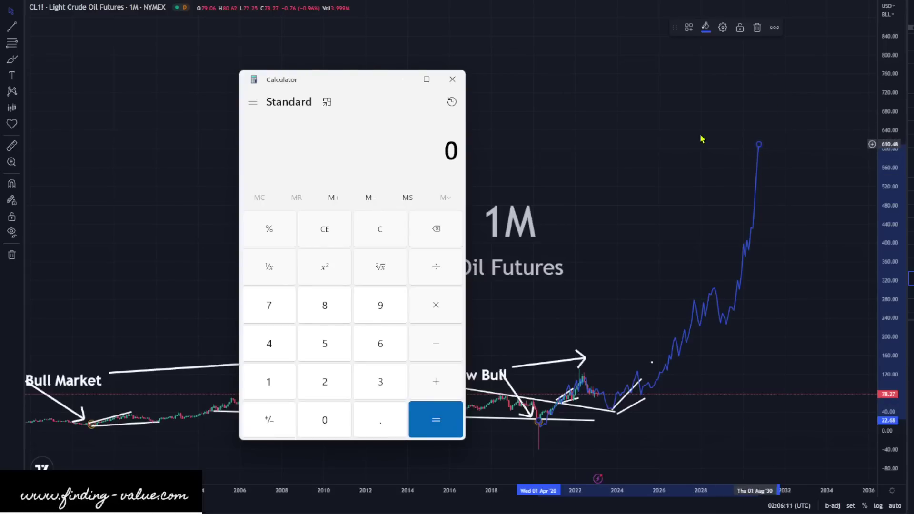
pyautogui.moveTo(336, 83); pyautogui.dragTo(296, 92)
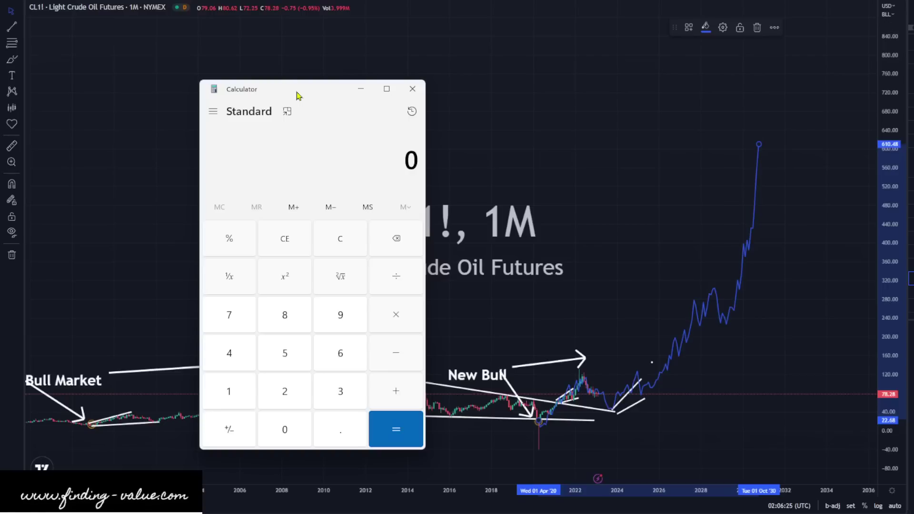
pyautogui.write('000')
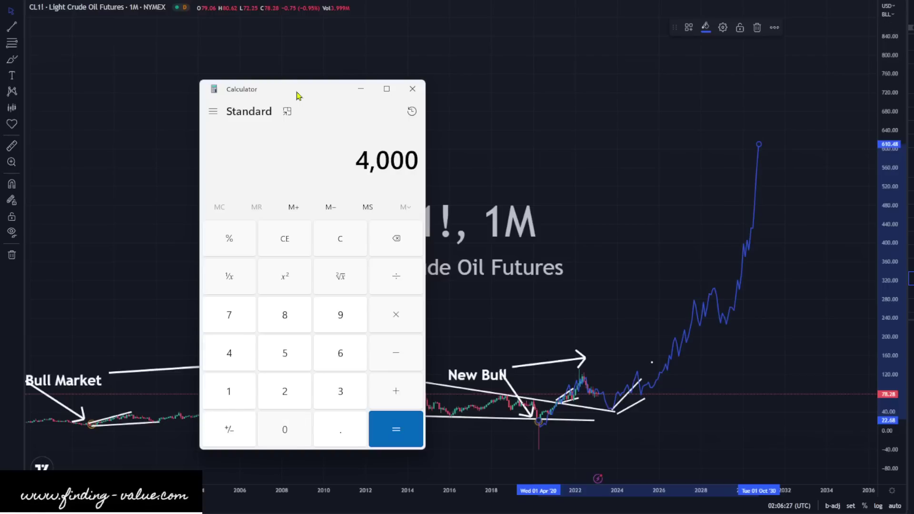
pyautogui.write('/6')
pyautogui.press('Return')
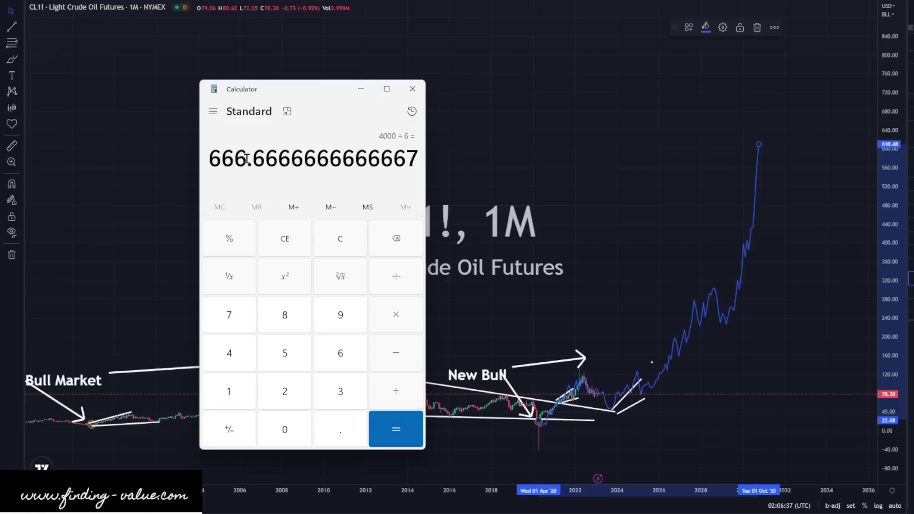
pyautogui.click(412, 89)
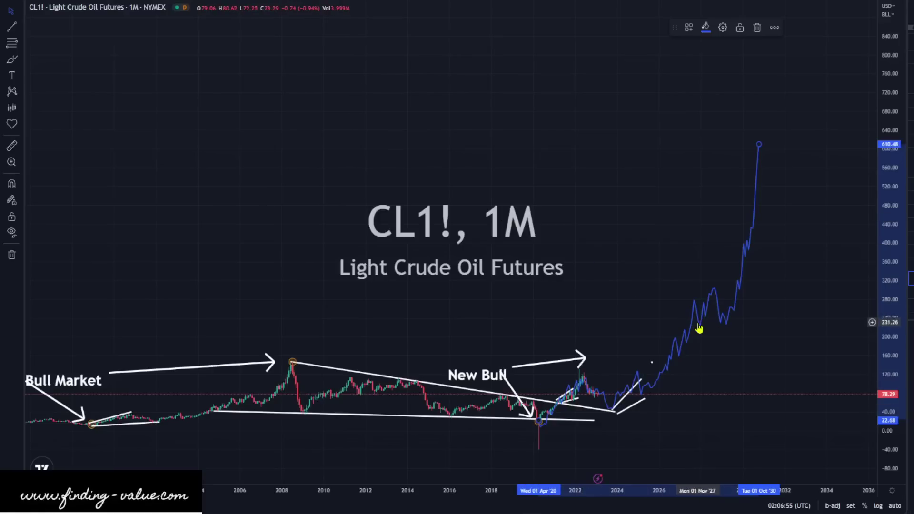
# Step: Delete the projected blue bars pattern and return the price scale to auto fit
pyautogui.press('Delete')
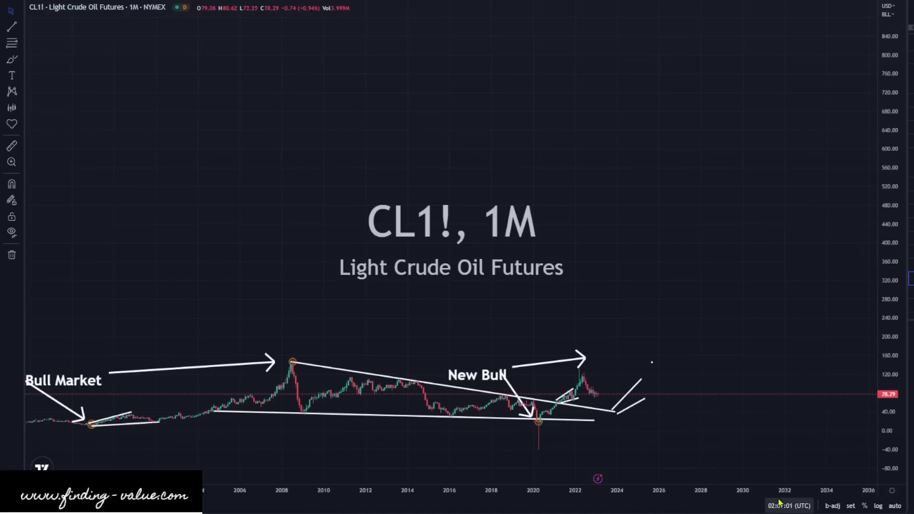
pyautogui.click(889, 507)
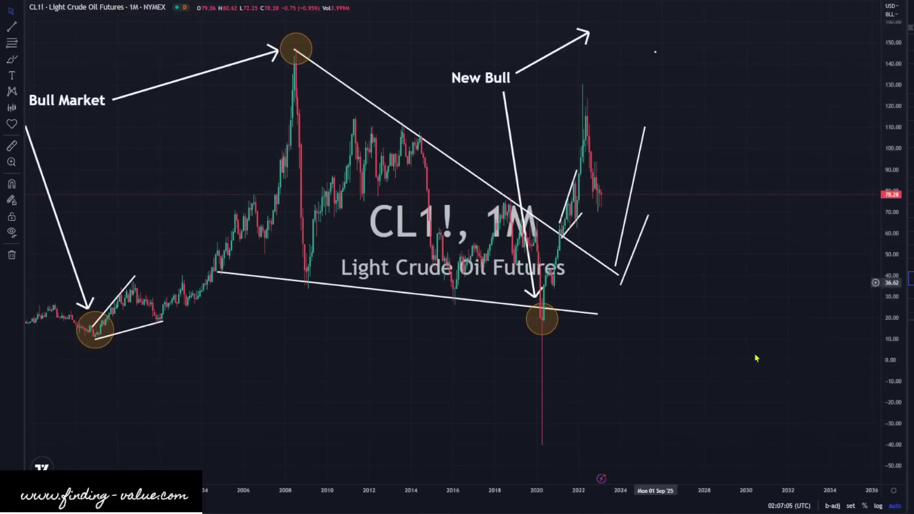
pyautogui.moveTo(702, 337); pyautogui.dragTo(725, 274)
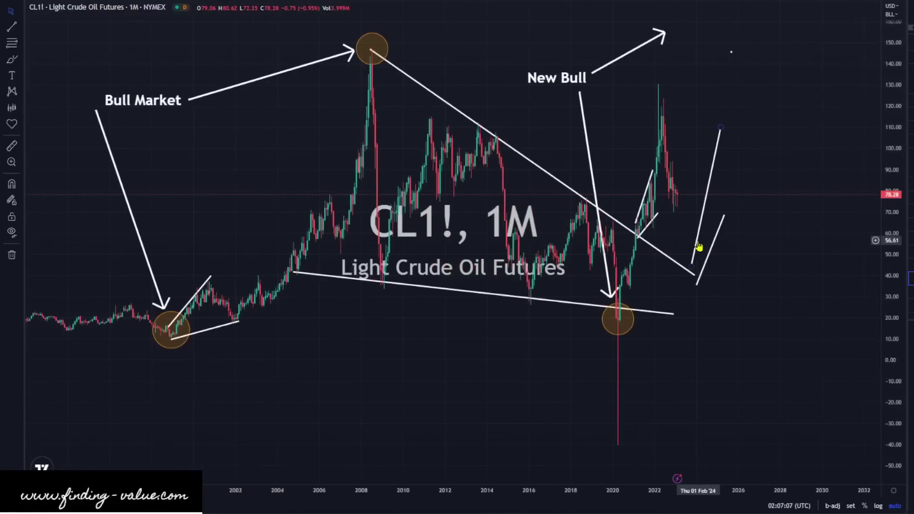
# Step: Delete the two rising white lines projected across 2024 and 2025 beyond the latest crude oil candles
pyautogui.click(698, 247)
pyautogui.press('Delete')
pyautogui.click(705, 260)
pyautogui.press('Delete')
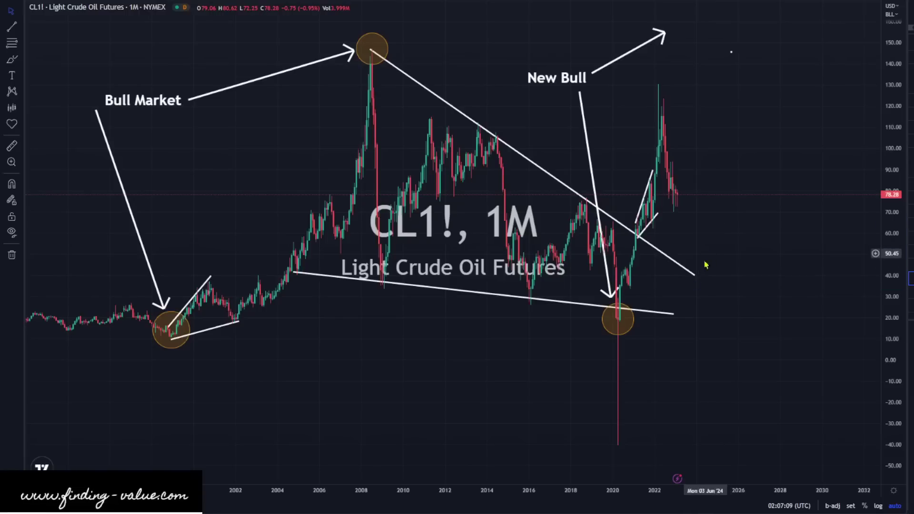
# Step: Change the chart symbol to NG1! (Natural Gas Futures)
pyautogui.hotkey('ctrl', 'k')
pyautogui.write('NG1!')
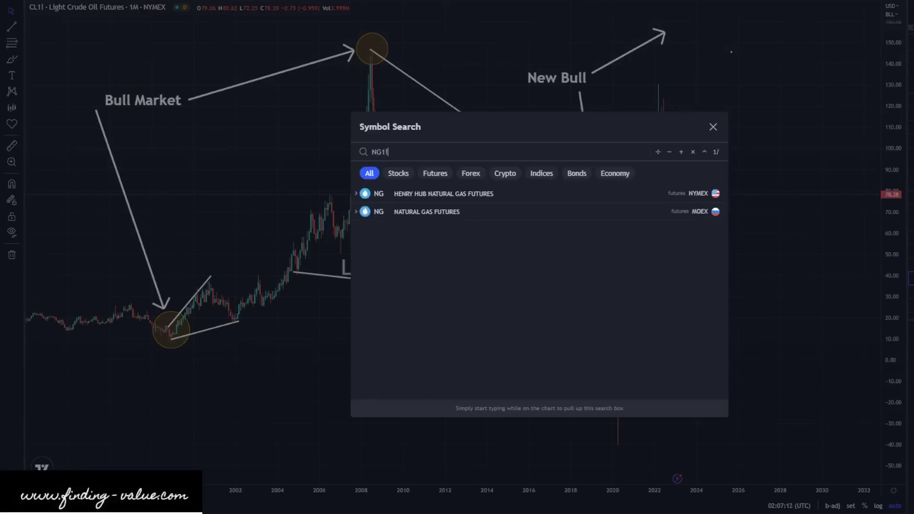
pyautogui.press('Return')
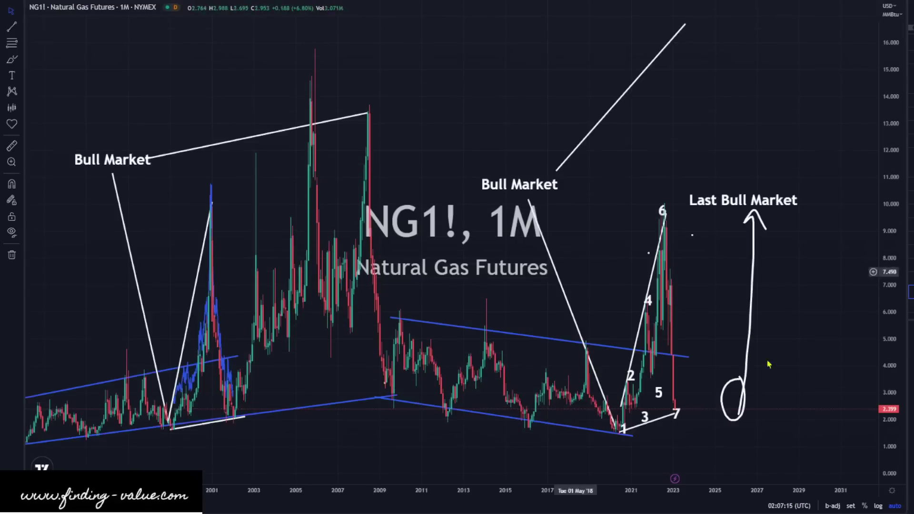
# Step: Delete the white ellipse, the upward arrow under the Last Bull Market label, and the two stray dots near label 6
pyautogui.click(743, 399)
pyautogui.press('Delete')
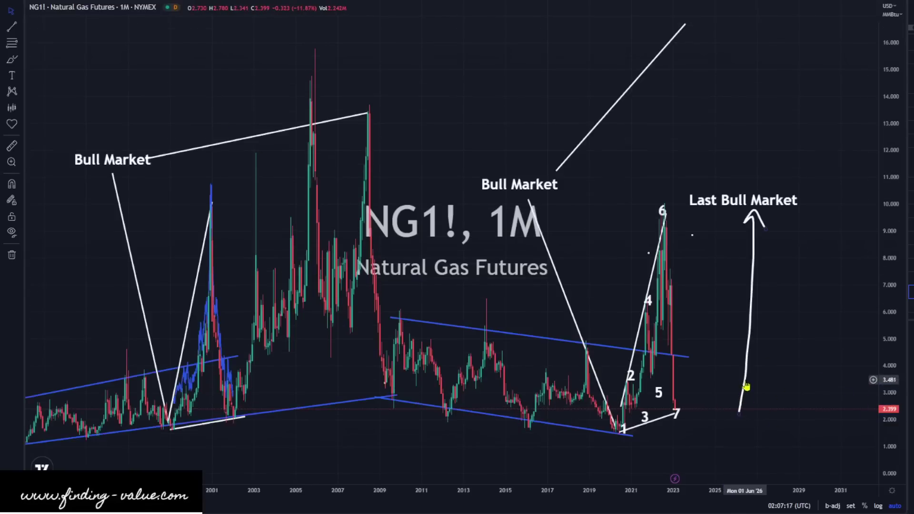
pyautogui.click(753, 224)
pyautogui.press('Delete')
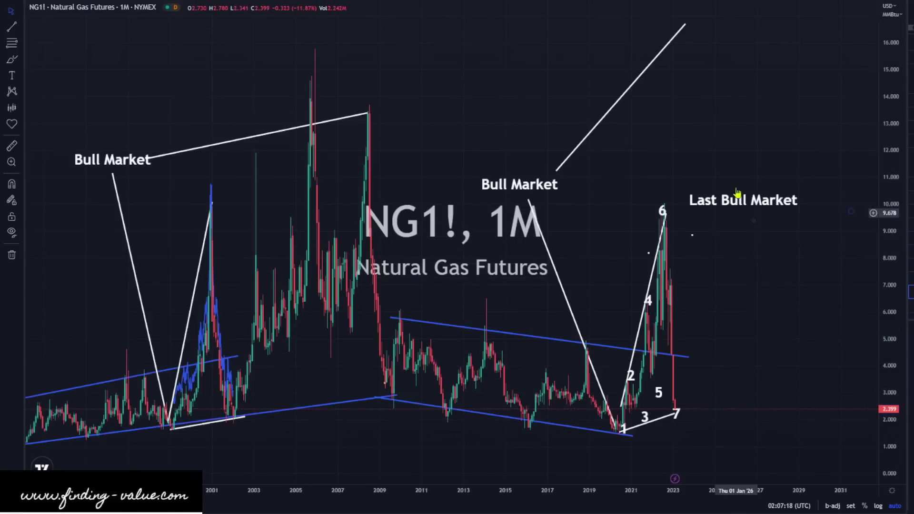
pyautogui.click(692, 235)
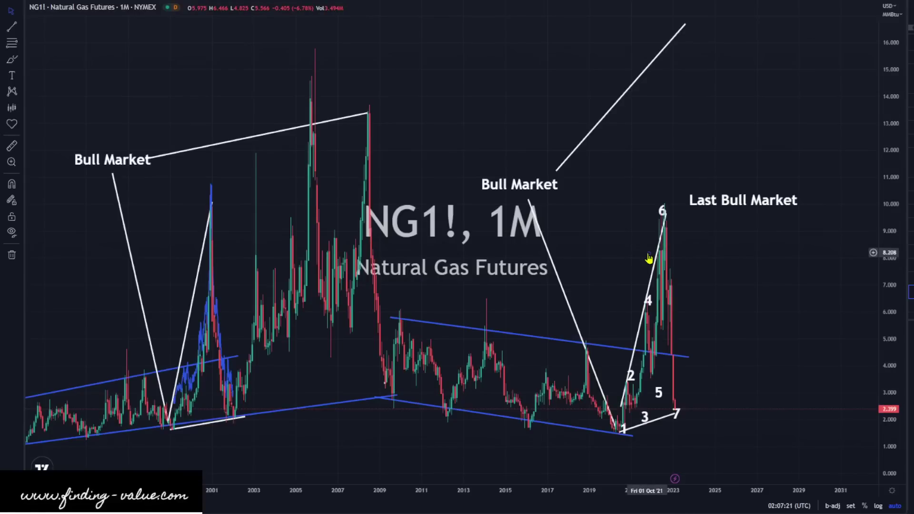
pyautogui.press('Delete')
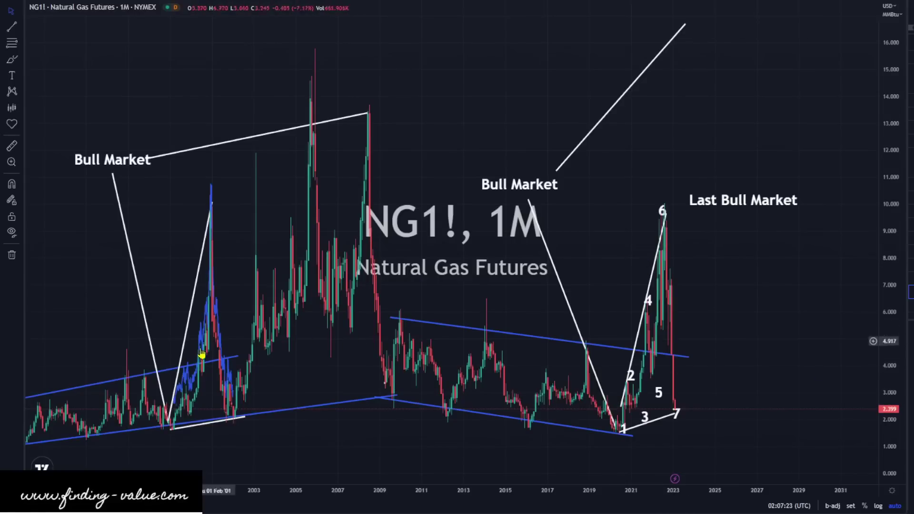
# Step: Move the blue bars pattern from the 1999–2002 rally onto the recent candles, starting 3 August 2020, and switch the chart to 1W
pyautogui.moveTo(203, 349); pyautogui.dragTo(210, 348)
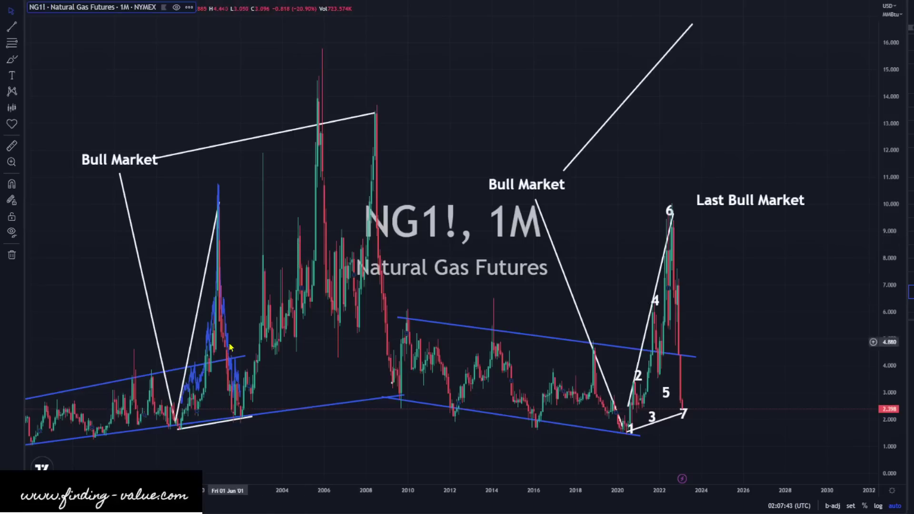
pyautogui.moveTo(231, 358); pyautogui.dragTo(676, 371)
pyautogui.scroll(5, 462, 365)
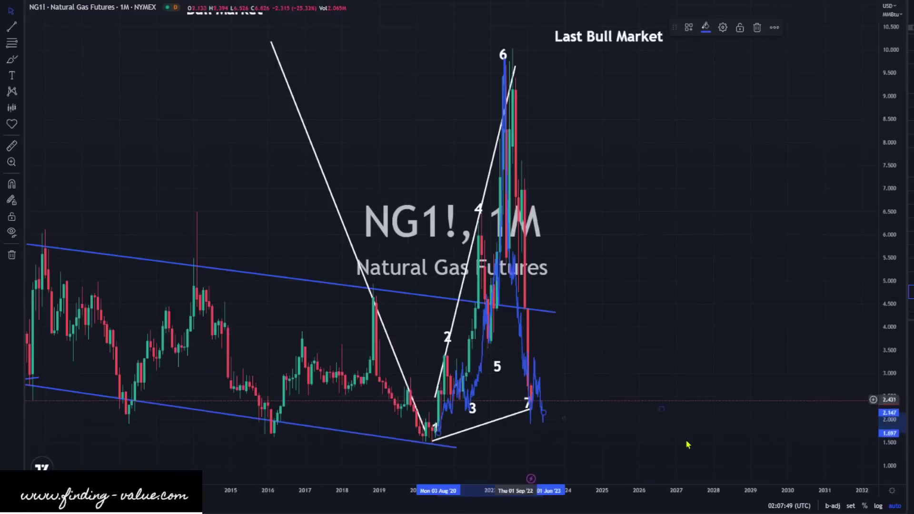
pyautogui.write('1W')
pyautogui.press('Return')
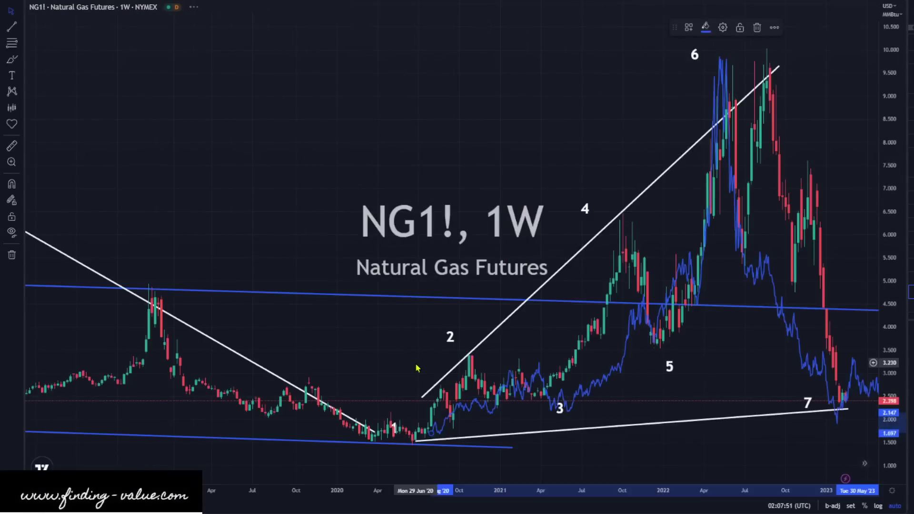
pyautogui.scroll(4, 646, 358)
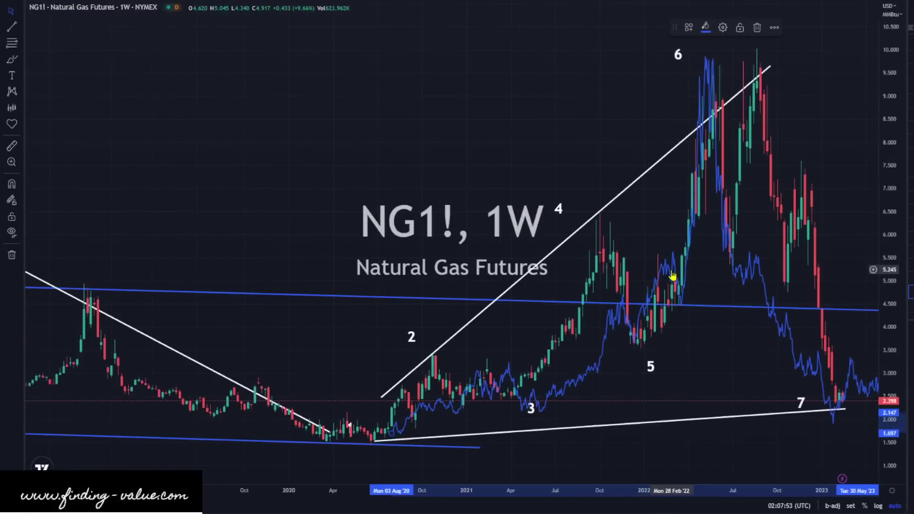
pyautogui.hscroll(5, 559, 205)
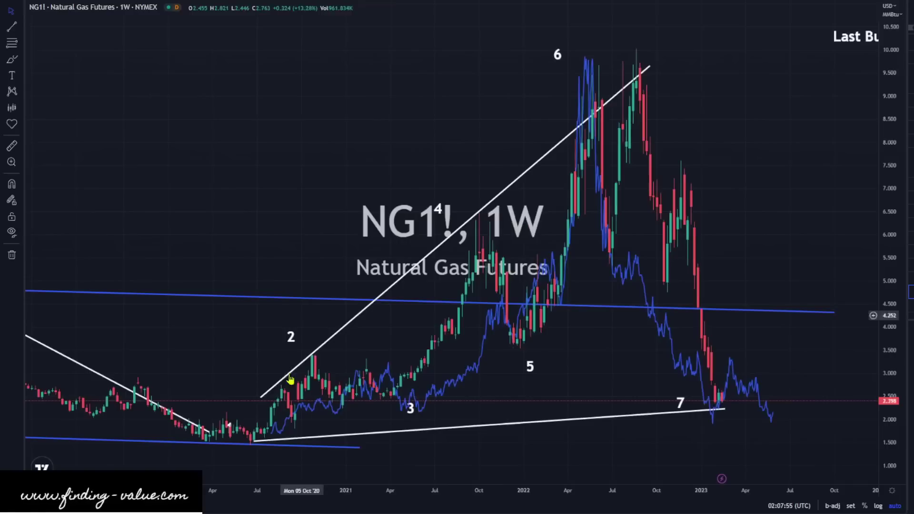
# Step: Stretch the blue pattern to run from 13 April 2020 to 7 August 2023, and shift it forward toward the late-2022 decline
pyautogui.moveTo(273, 440); pyautogui.dragTo(217, 443)
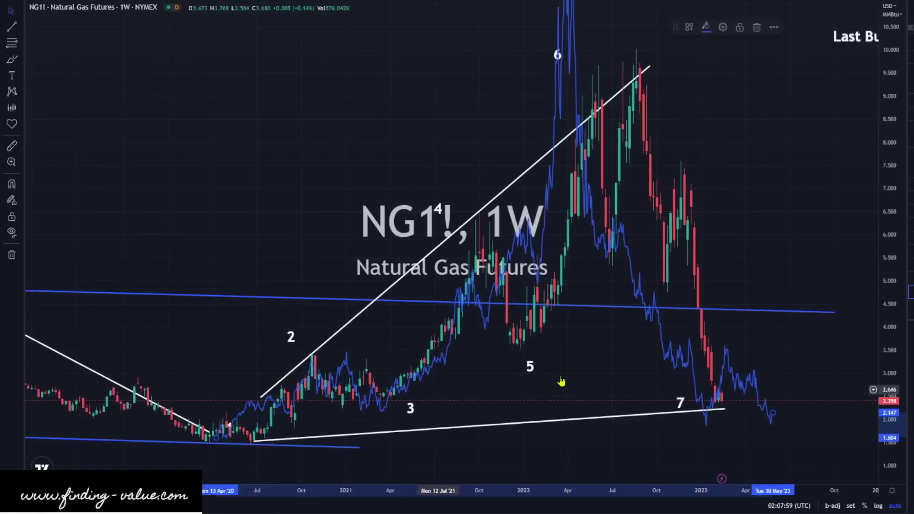
pyautogui.moveTo(774, 413)
pyautogui.mouseDown()
pyautogui.moveTo(787, 401)
pyautogui.moveTo(807, 408)
pyautogui.mouseUp()
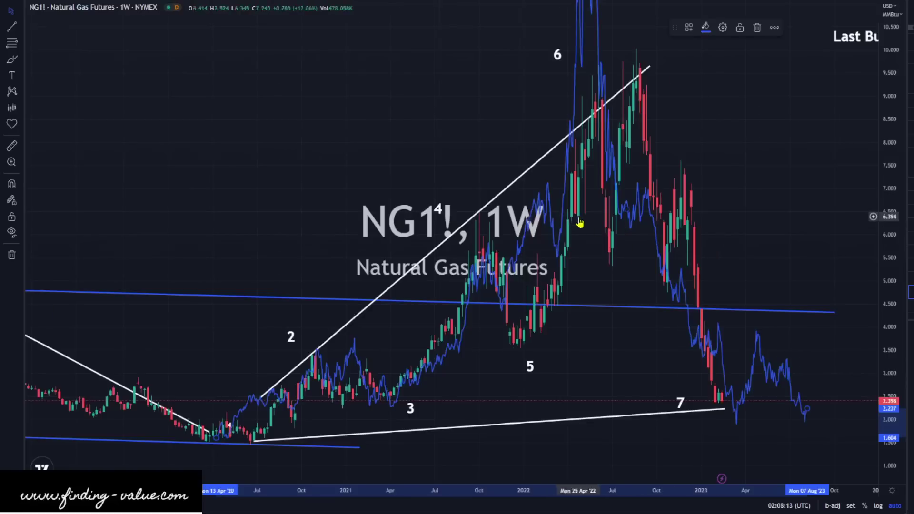
pyautogui.scroll(-3, 579, 225)
pyautogui.moveTo(894, 221); pyautogui.dragTo(894, 271)
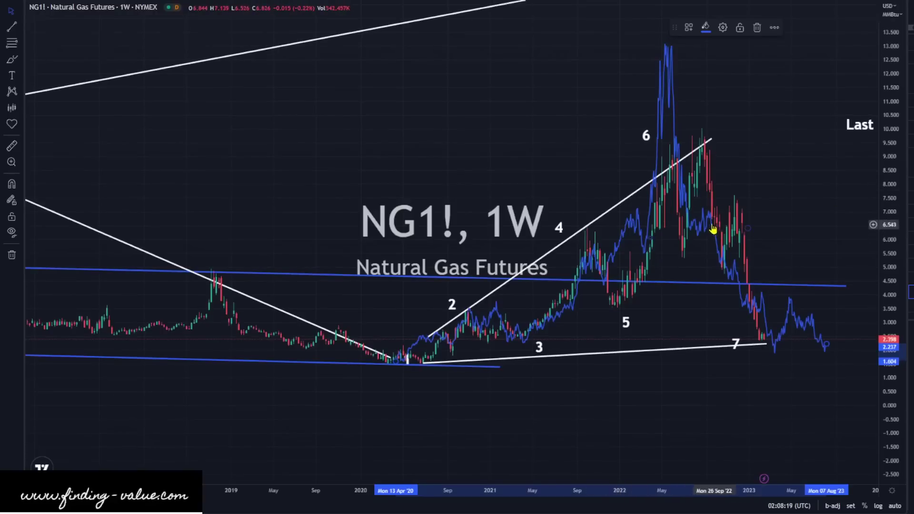
pyautogui.moveTo(716, 233); pyautogui.dragTo(733, 228)
pyautogui.click(734, 229)
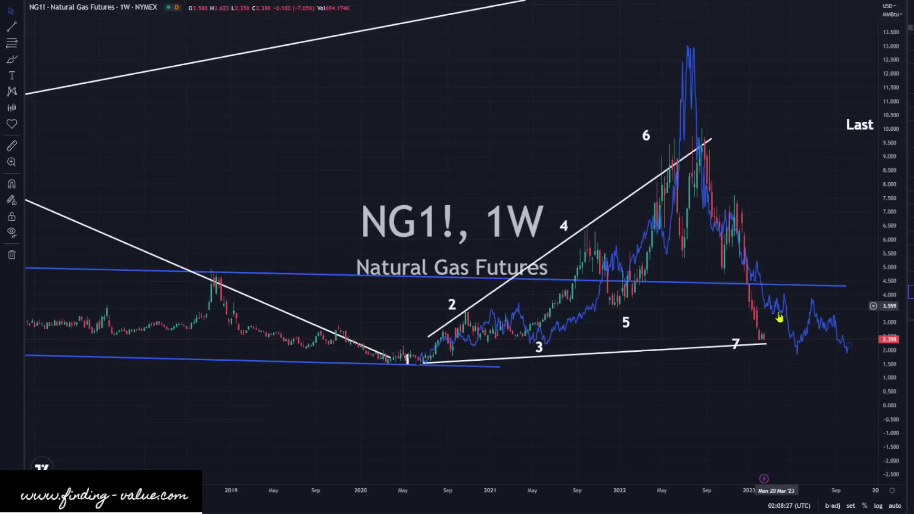
# Step: Move the blue pattern's final low back onto the latest candles and adjust it to run from 27 April 2020 to 3 July 2023
pyautogui.moveTo(784, 316); pyautogui.dragTo(750, 304)
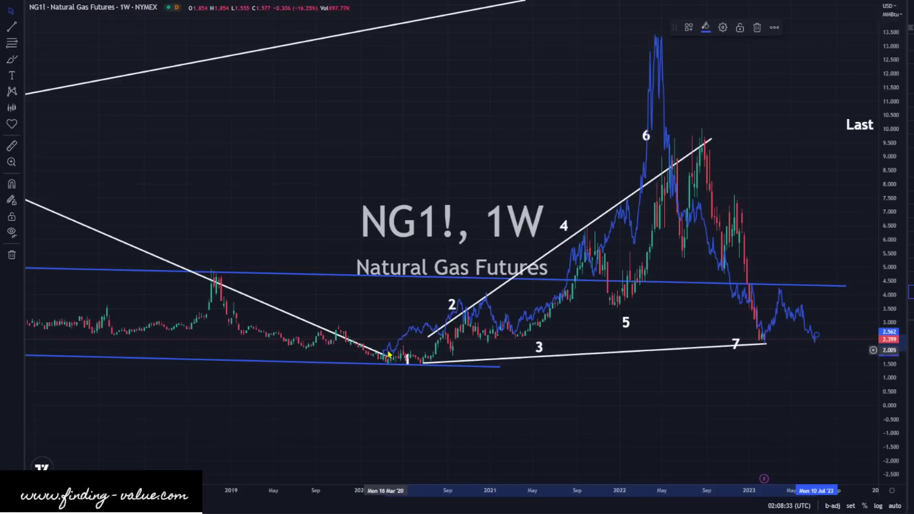
pyautogui.moveTo(389, 355); pyautogui.dragTo(403, 352)
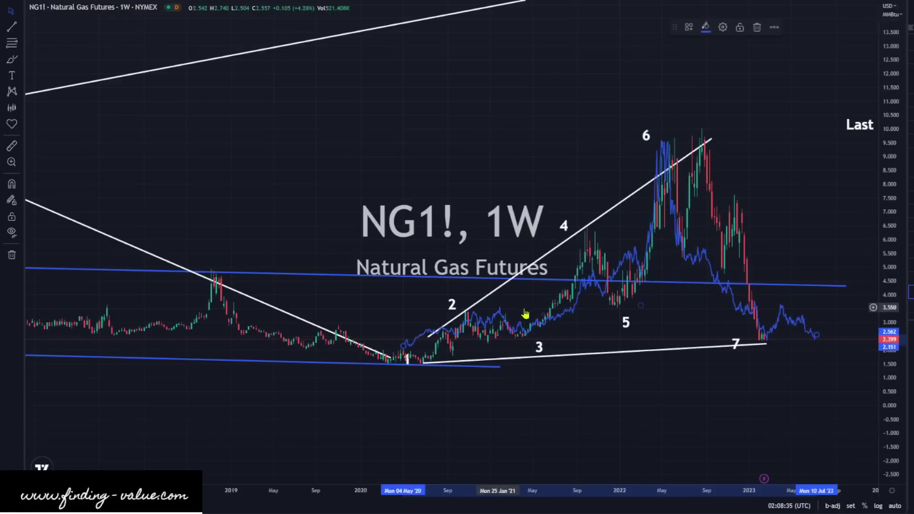
pyautogui.moveTo(530, 327)
pyautogui.mouseDown()
pyautogui.moveTo(615, 320)
pyautogui.moveTo(528, 327)
pyautogui.mouseUp()
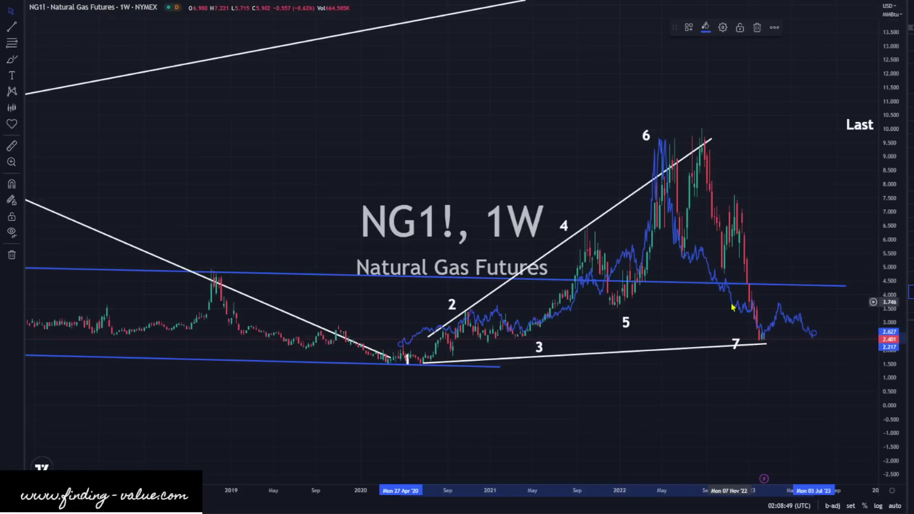
# Step: Examine the weekly natural gas history from the 1990s channel through the 2001 peak and 2002 low to the 2005 highs
pyautogui.scroll(-5, 731, 307)
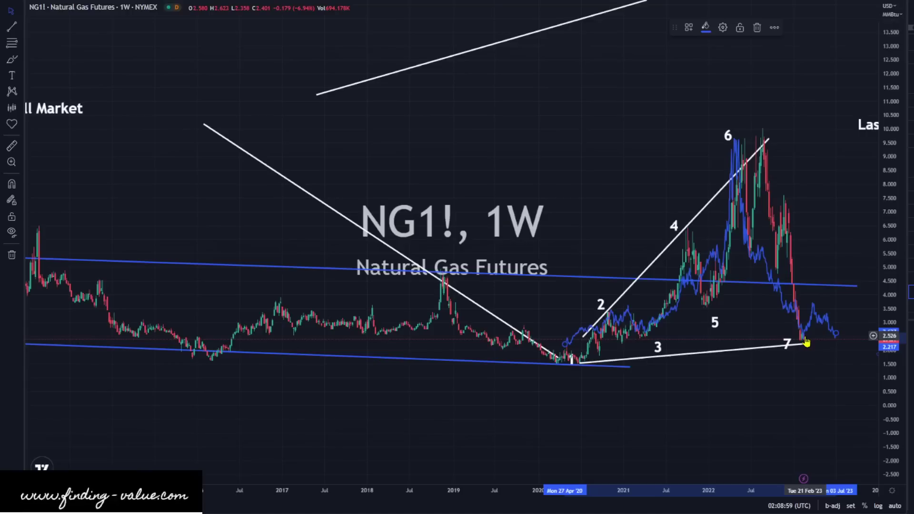
pyautogui.scroll(-3, 475, 332)
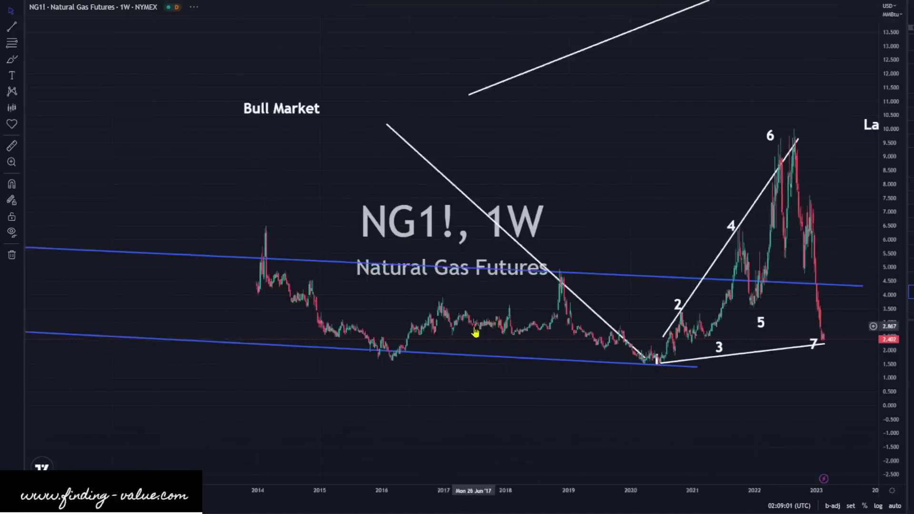
pyautogui.scroll(-2, 475, 333)
pyautogui.moveTo(159, 367); pyautogui.dragTo(813, 343)
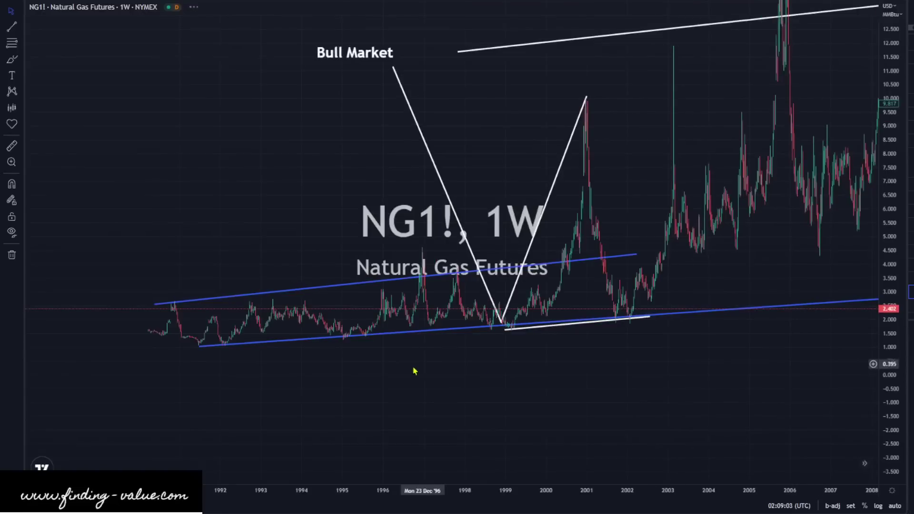
pyautogui.moveTo(414, 371); pyautogui.dragTo(759, 351)
pyautogui.scroll(-2, 528, 364)
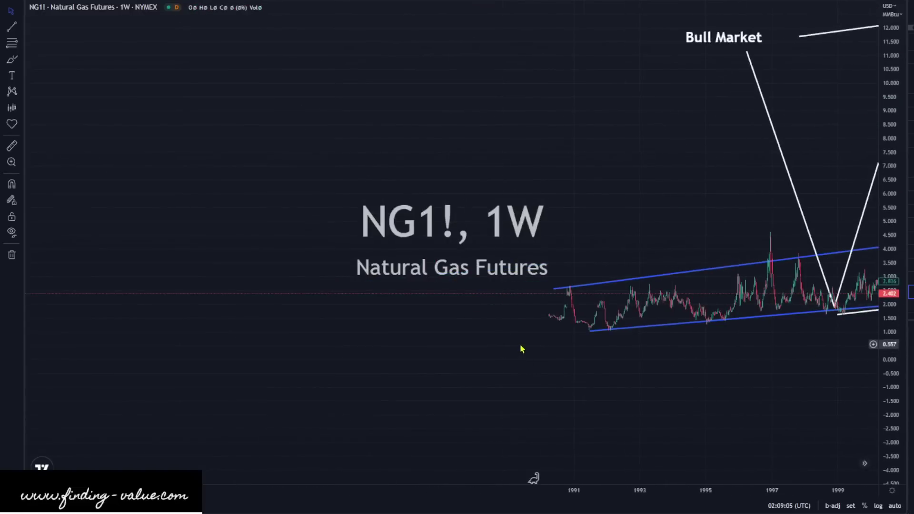
pyautogui.scroll(1, 724, 367)
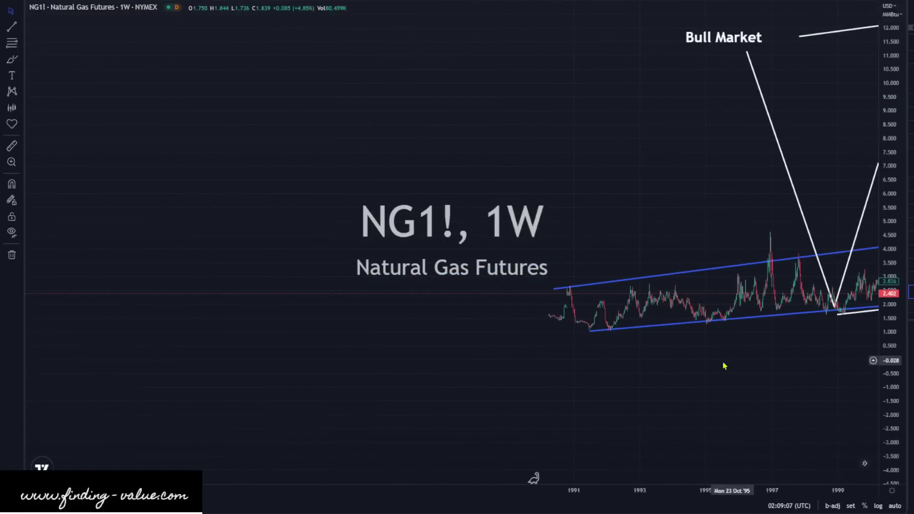
pyautogui.moveTo(724, 367); pyautogui.dragTo(458, 343)
pyautogui.moveTo(513, 233); pyautogui.dragTo(713, 363)
pyautogui.scroll(2, 336, 204)
pyautogui.scroll(2, 405, 272)
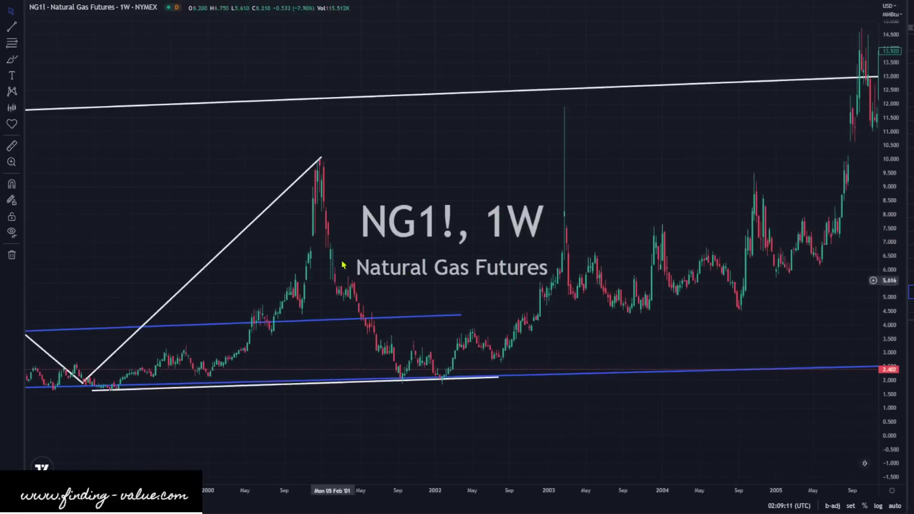
pyautogui.moveTo(300, 208); pyautogui.dragTo(590, 298)
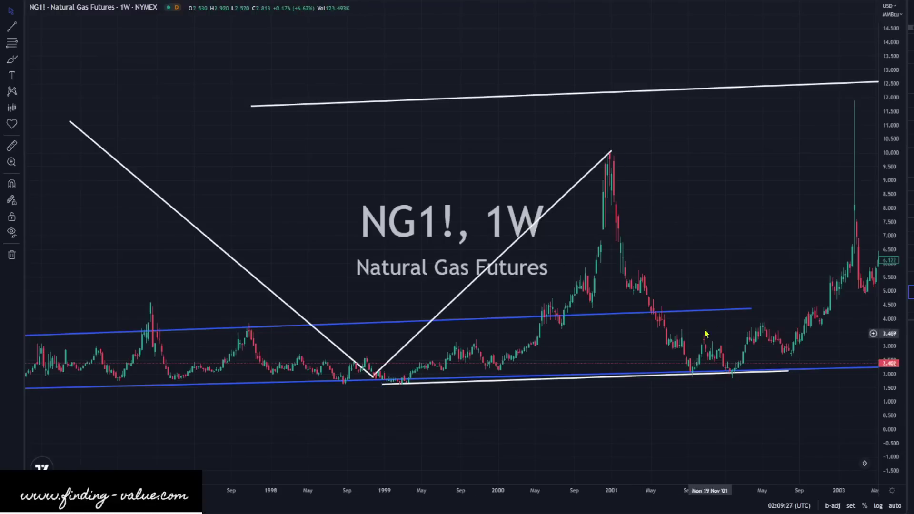
pyautogui.scroll(2, 754, 247)
pyautogui.moveTo(775, 200); pyautogui.dragTo(457, 226)
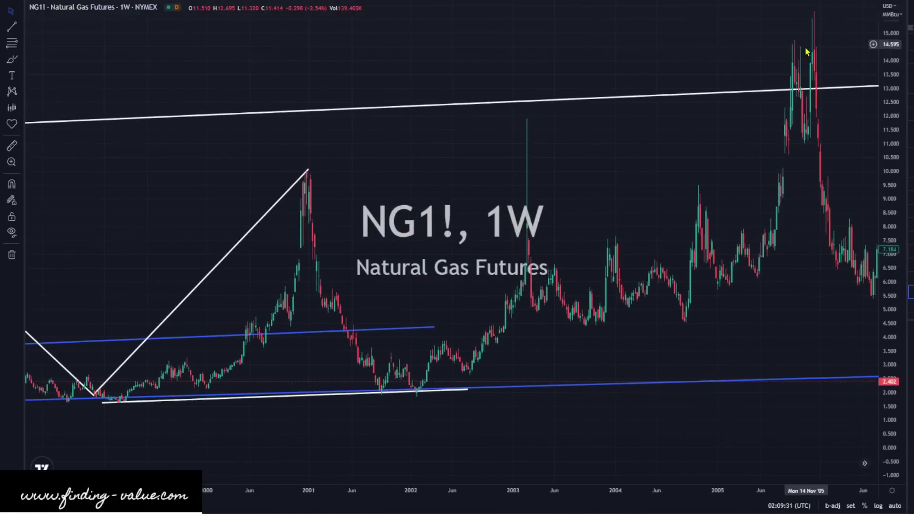
# Step: Examine the weekly natural gas history from the 2005 highs through the 2008 peak to the 2020–2023 bull market and decline
pyautogui.scroll(-5, 784, 142)
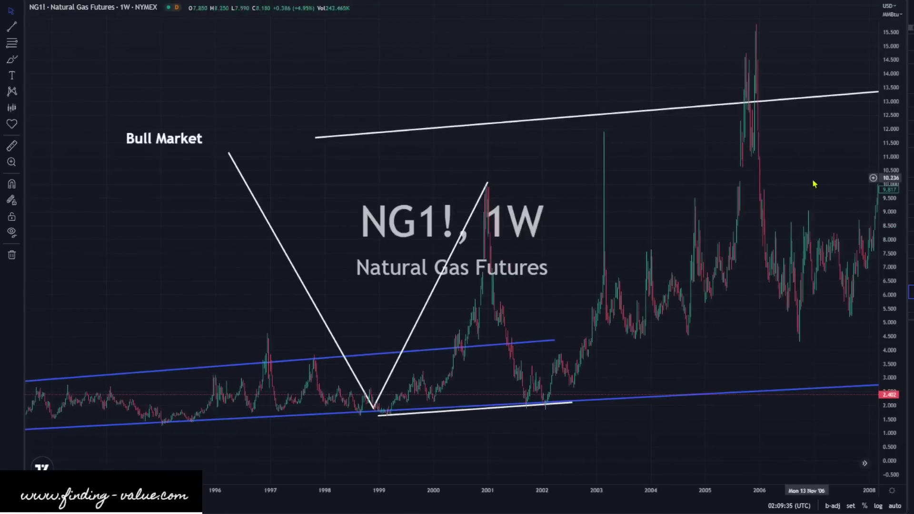
pyautogui.hscroll(5, 757, 186)
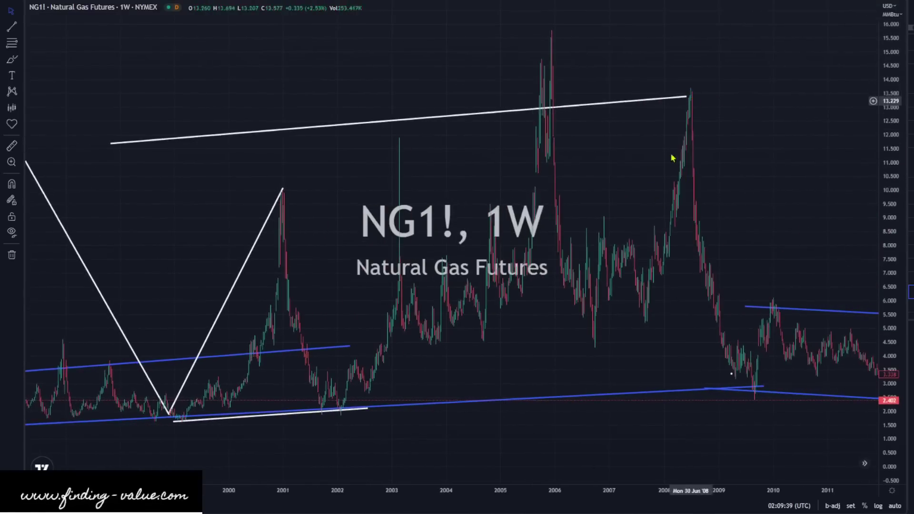
pyautogui.scroll(-5, 659, 233)
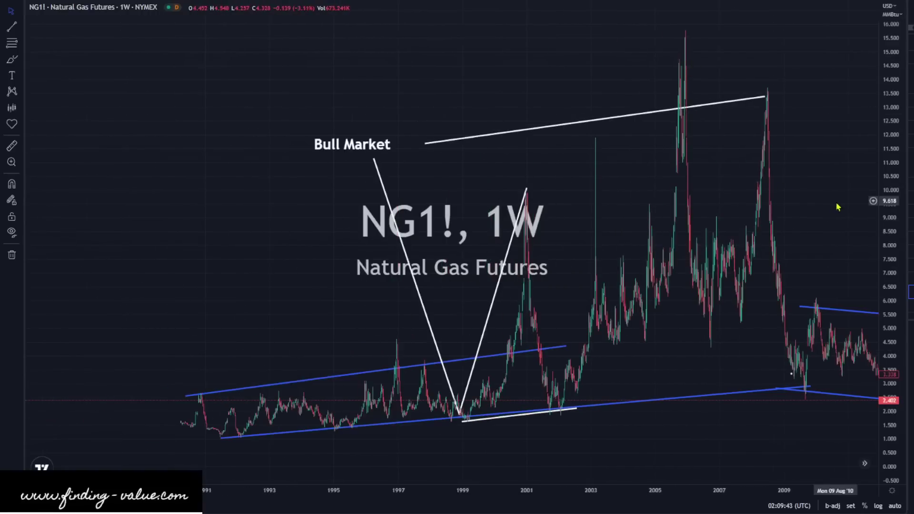
pyautogui.hscroll(10, 838, 207)
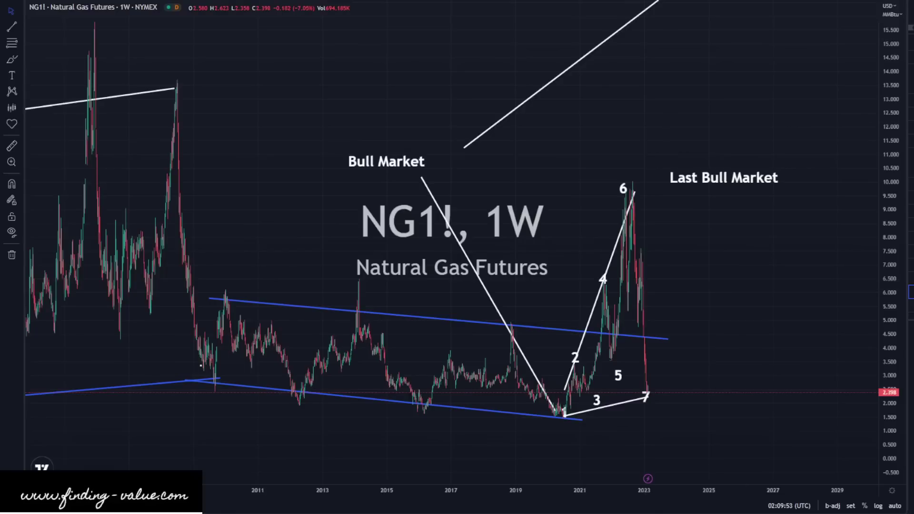
# Step: Switch the chart to the S&P 500 Index (SPX) and show it on 1M with a logarithmic price scale
pyautogui.click(33, 2)
pyautogui.click(299, 89)
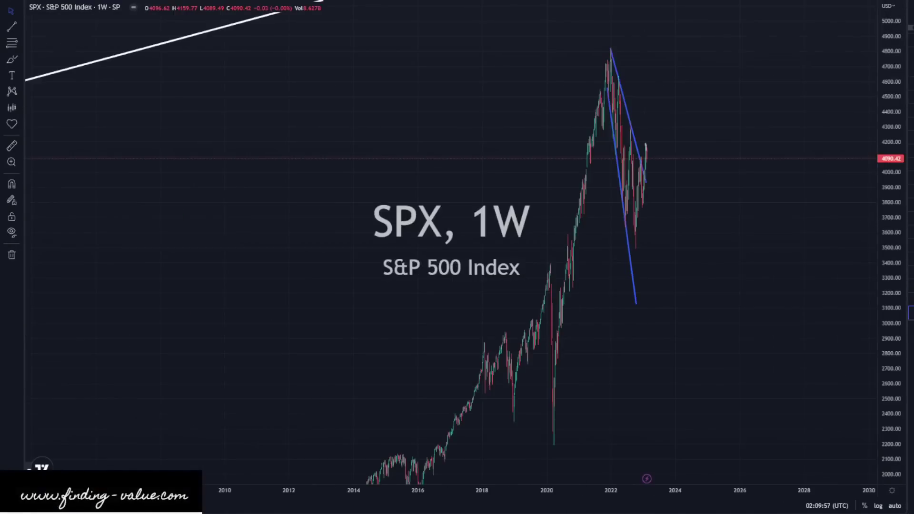
pyautogui.click(879, 506)
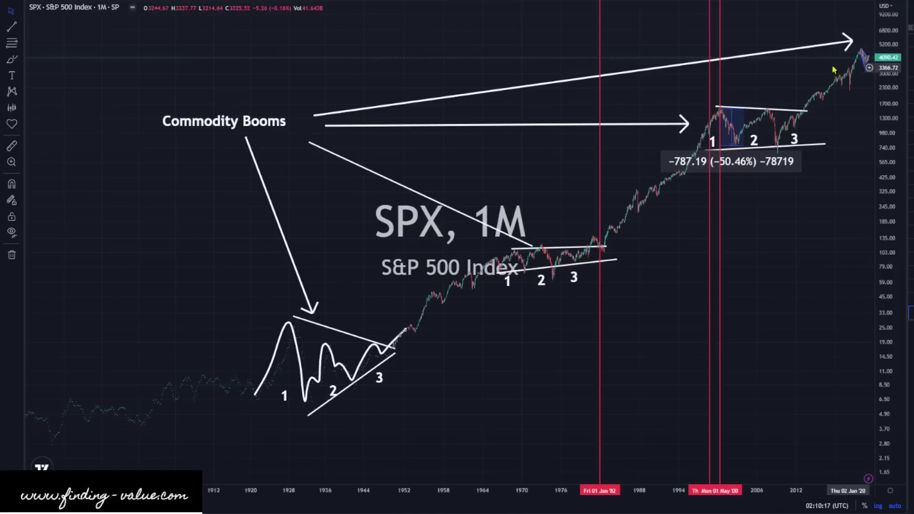
# Step: Circle the 2002–2003 low and the two earlier pauses in the 2000–2002 decline with the brush, and undo the upper two circles
pyautogui.scroll(10, 828, 70)
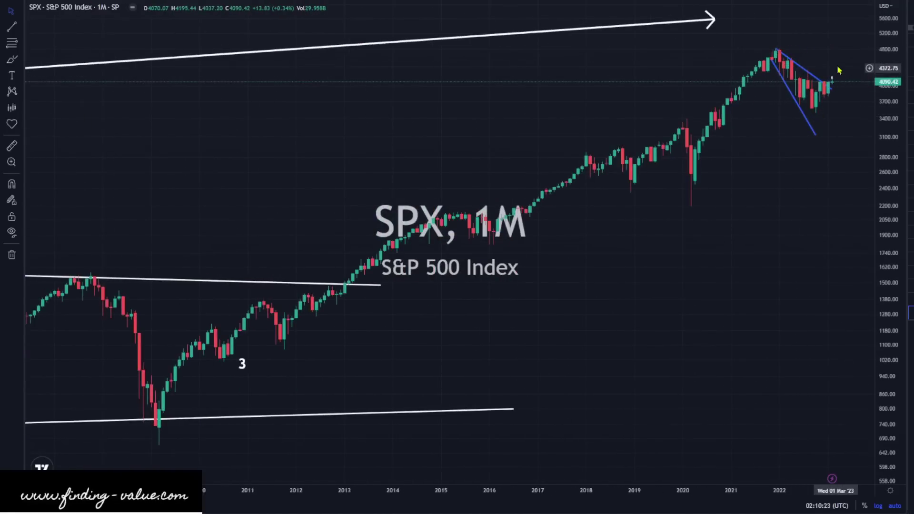
pyautogui.scroll(-4, 602, 123)
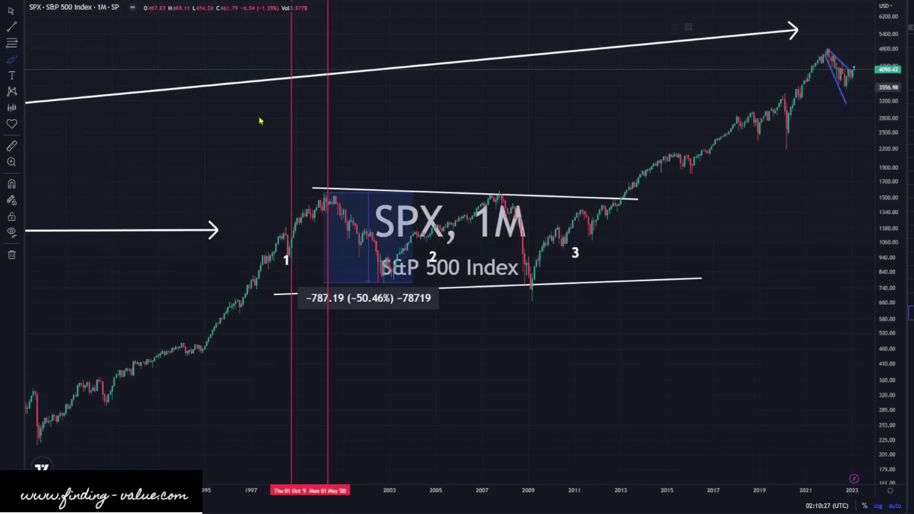
pyautogui.scroll(1, 348, 301)
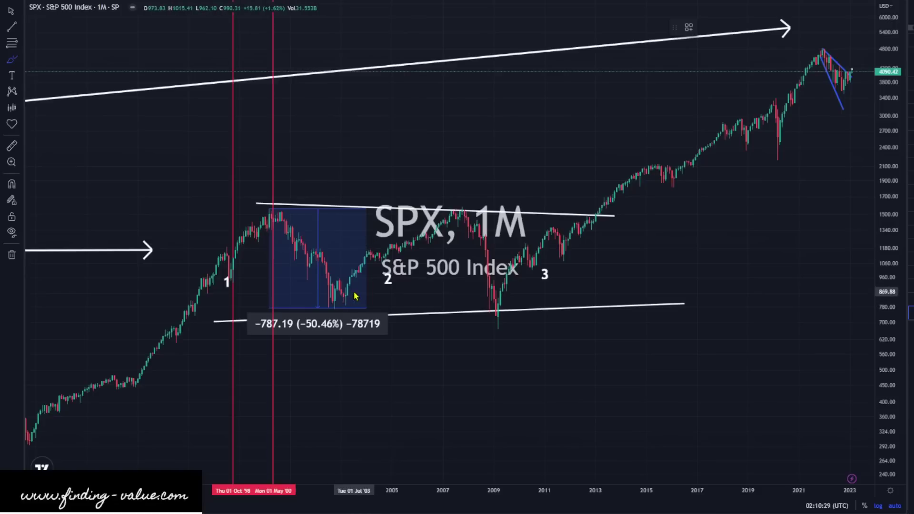
pyautogui.moveTo(353, 287)
pyautogui.mouseDown()
pyautogui.moveTo(323, 298)
pyautogui.moveTo(357, 305)
pyautogui.moveTo(363, 284)
pyautogui.mouseUp()
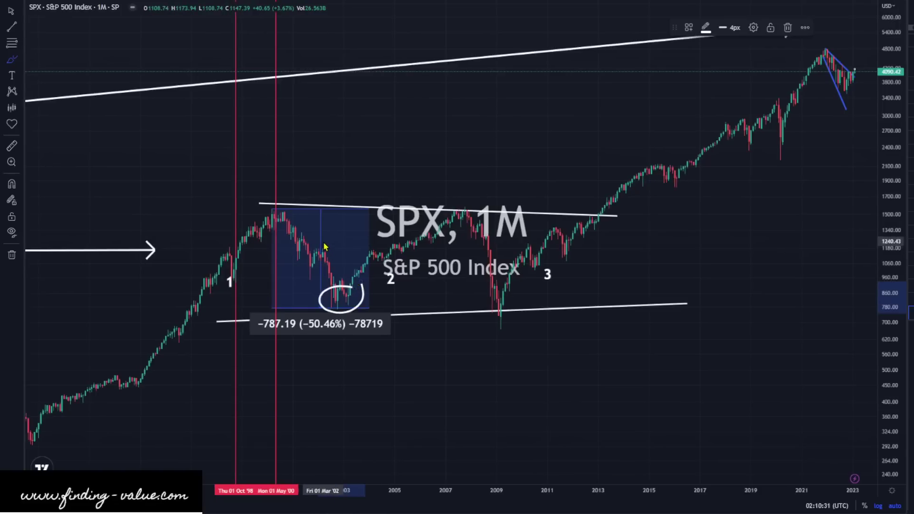
pyautogui.moveTo(307, 235)
pyautogui.mouseDown()
pyautogui.moveTo(298, 244)
pyautogui.moveTo(308, 227)
pyautogui.moveTo(332, 256)
pyautogui.mouseUp()
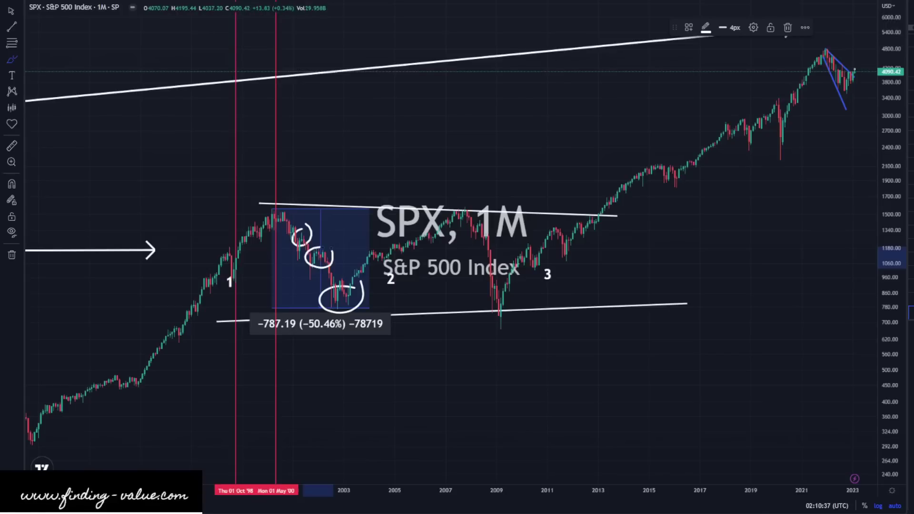
pyautogui.hotkey('ctrl', 'z')
pyautogui.hotkey('ctrl', 'z')
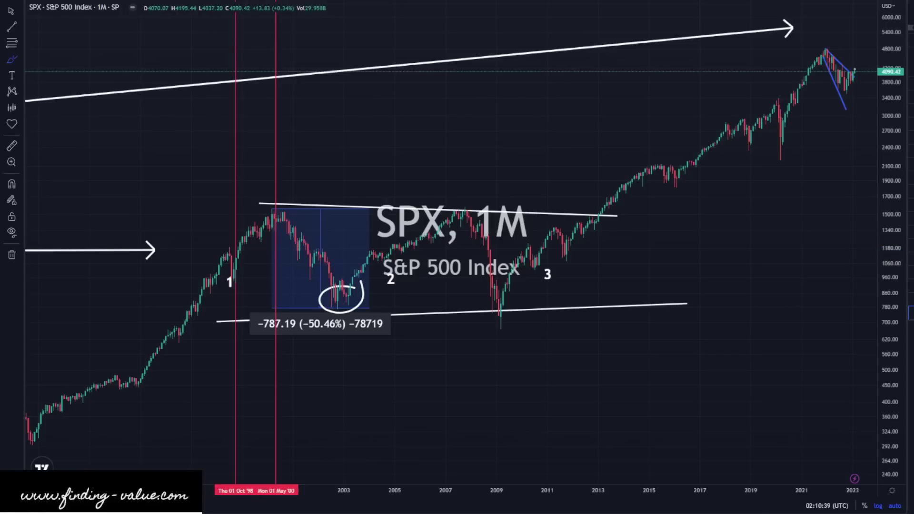
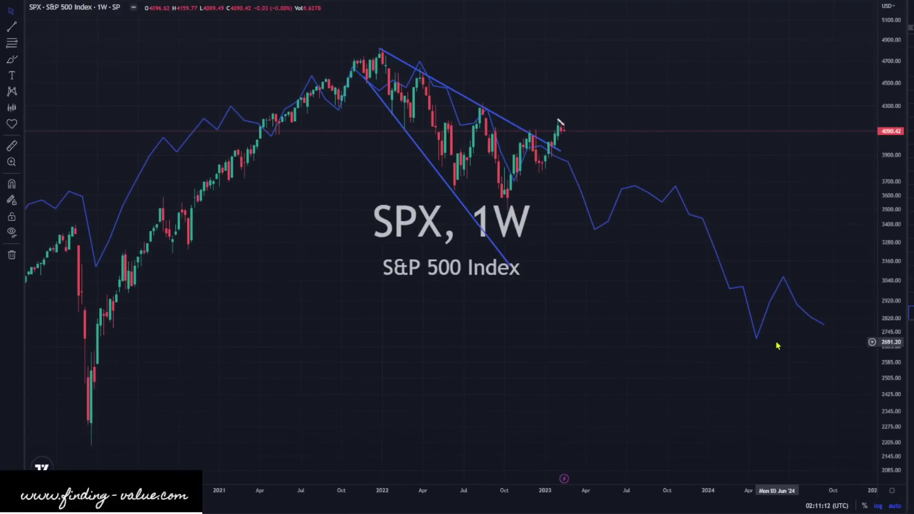
# Step: Compress the blue bars pattern and fit it over the recent weekly SPX candles, from 11 March 2019 to 13 February 2023
pyautogui.scroll(-6, 490, 365)
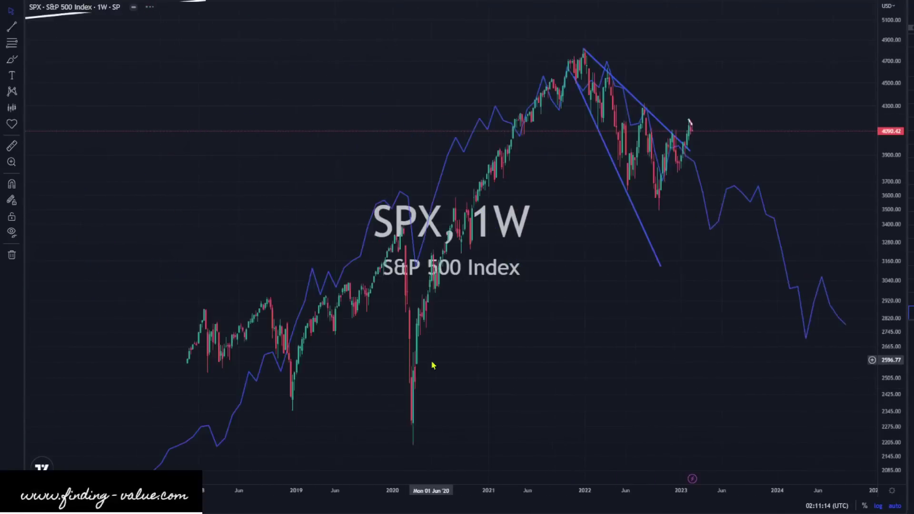
pyautogui.scroll(-2, 471, 228)
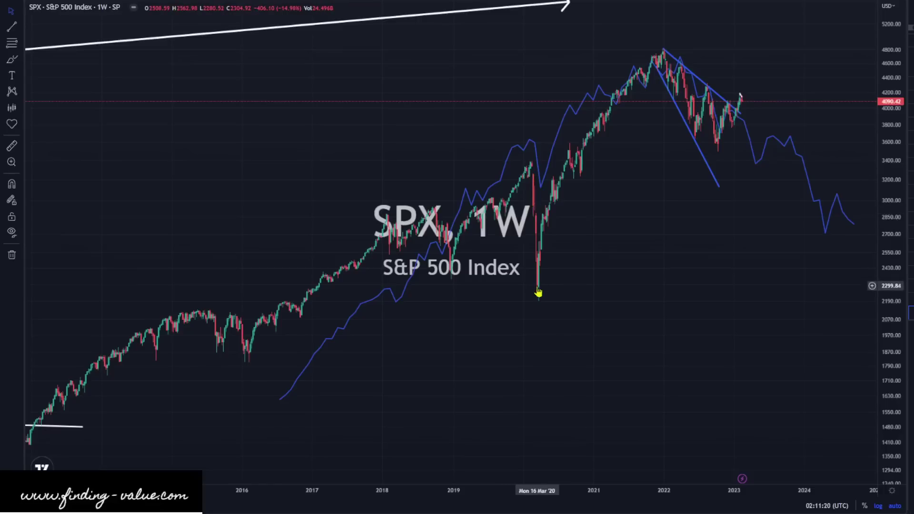
pyautogui.scroll(-3, 546, 288)
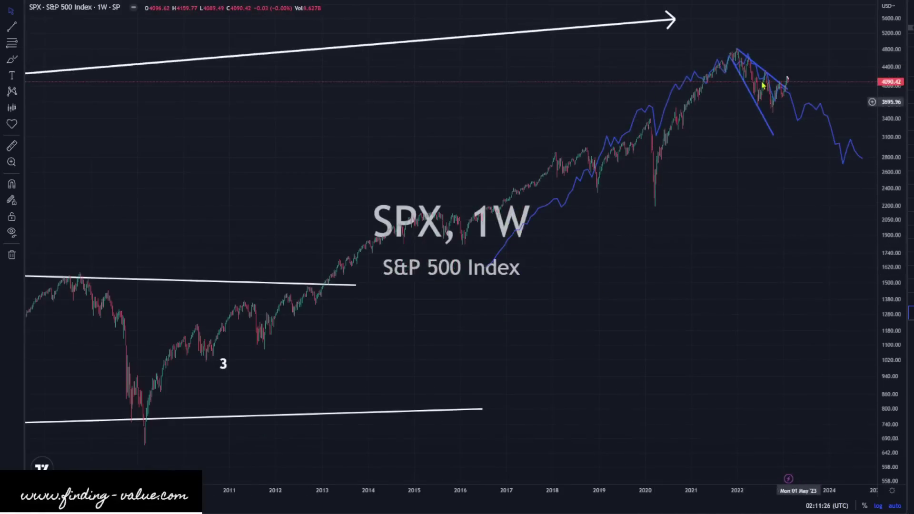
pyautogui.scroll(3, 714, 260)
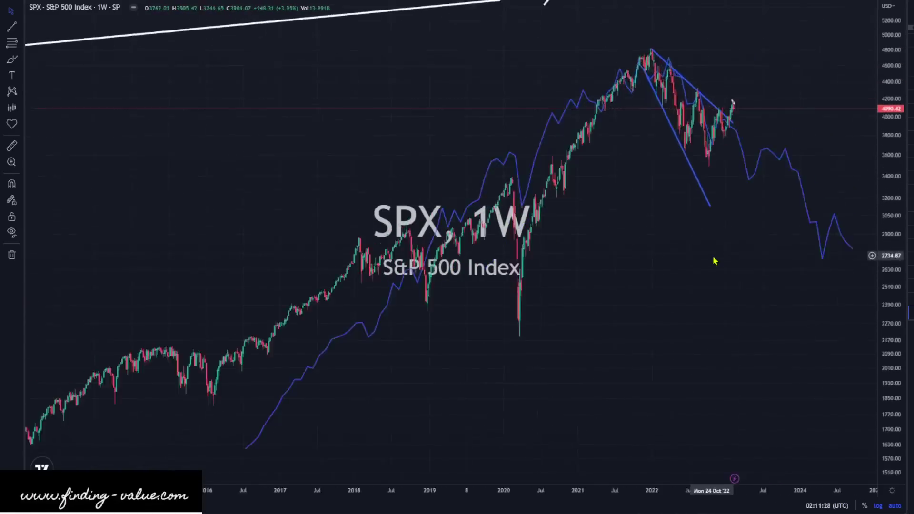
pyautogui.scroll(3, 714, 261)
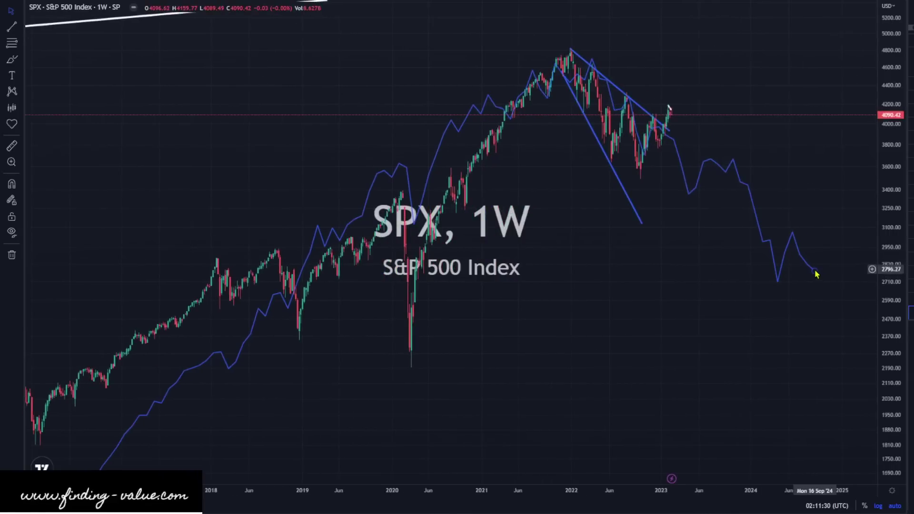
pyautogui.moveTo(816, 274)
pyautogui.mouseDown()
pyautogui.moveTo(718, 245)
pyautogui.moveTo(696, 265)
pyautogui.moveTo(588, 304)
pyautogui.moveTo(453, 336)
pyautogui.moveTo(362, 399)
pyautogui.moveTo(320, 408)
pyautogui.moveTo(588, 147)
pyautogui.moveTo(606, 98)
pyautogui.moveTo(619, 95)
pyautogui.mouseUp()
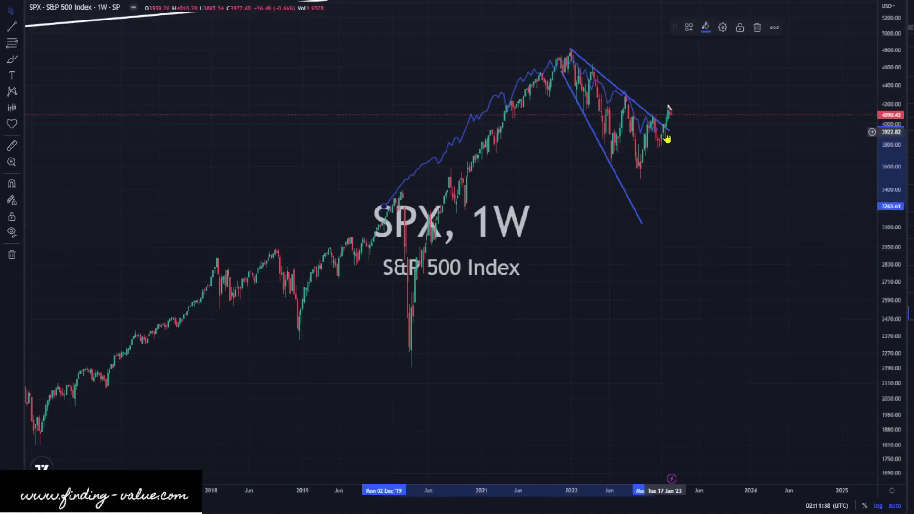
pyautogui.moveTo(657, 136)
pyautogui.mouseDown()
pyautogui.moveTo(679, 112)
pyautogui.moveTo(722, 113)
pyautogui.moveTo(743, 97)
pyautogui.mouseUp()
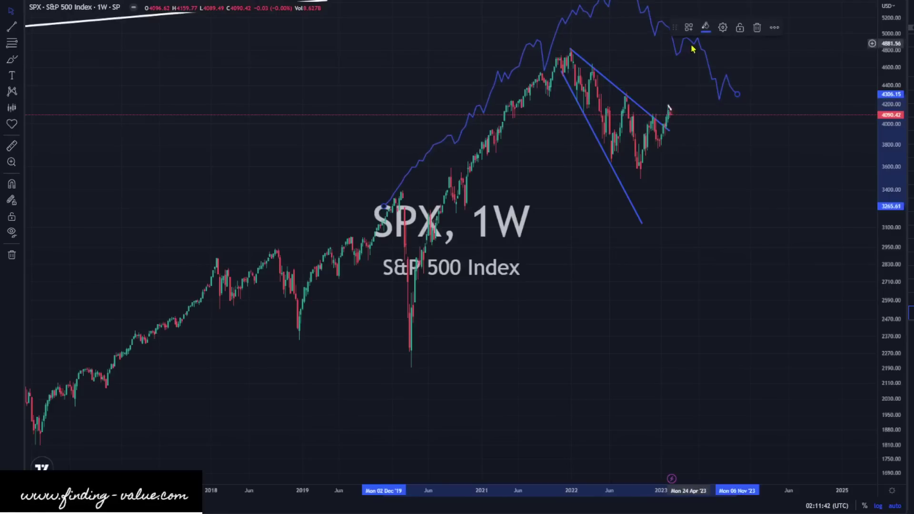
pyautogui.moveTo(693, 46)
pyautogui.mouseDown()
pyautogui.moveTo(631, 117)
pyautogui.moveTo(638, 144)
pyautogui.moveTo(645, 136)
pyautogui.mouseUp()
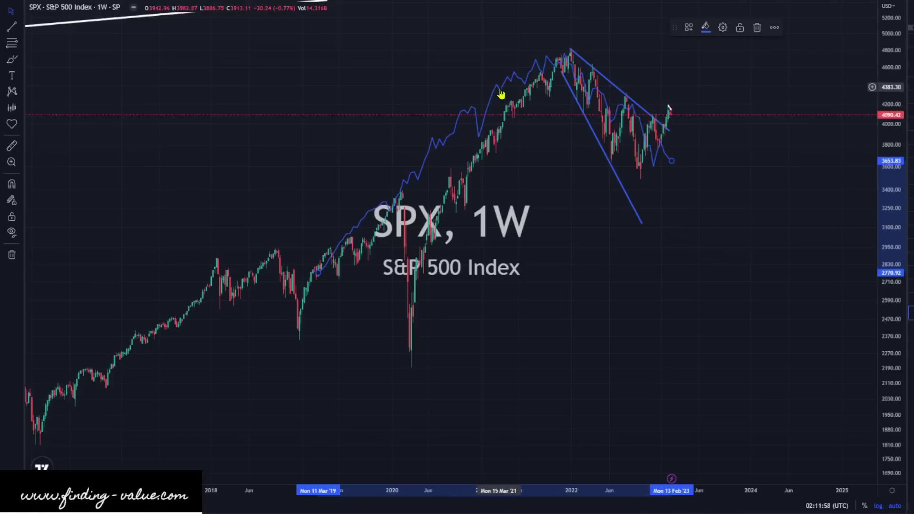
# Step: Delete the blue bars pattern and draw a resistance trend line from 29 November 2021 at 4843.78 to 24 February 2025 at 4732.19
pyautogui.press('Delete')
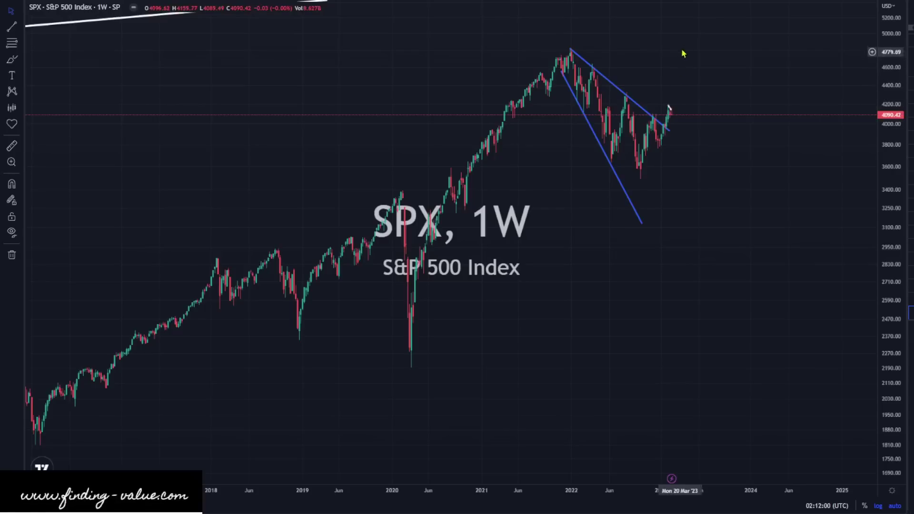
pyautogui.click(10, 32)
pyautogui.click(563, 46)
pyautogui.click(851, 55)
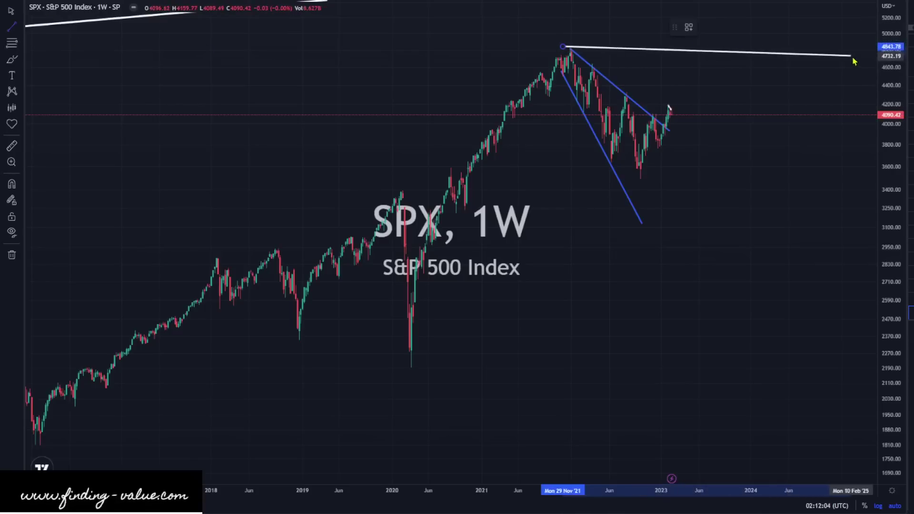
pyautogui.click(855, 56)
# Step: Draw a support trend line near the October 2022 low, from 25 January 2021 at 3506.74 to 19 May 2025 at 3617.33
pyautogui.scroll(-5, 197, 148)
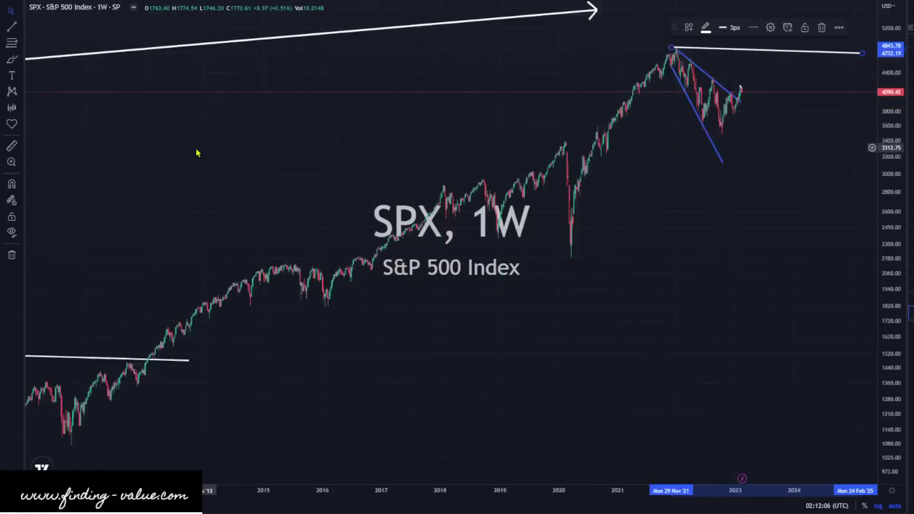
pyautogui.scroll(8, 394, 313)
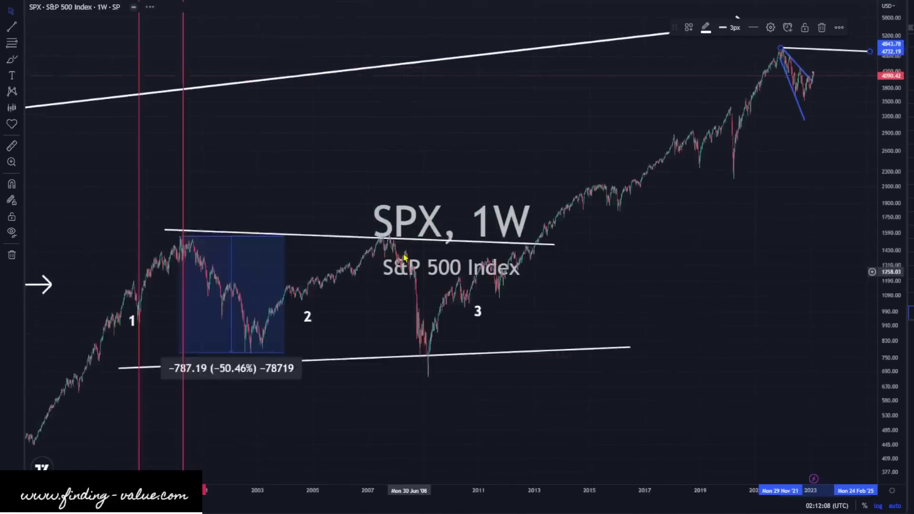
pyautogui.hotkey('alt', 't')
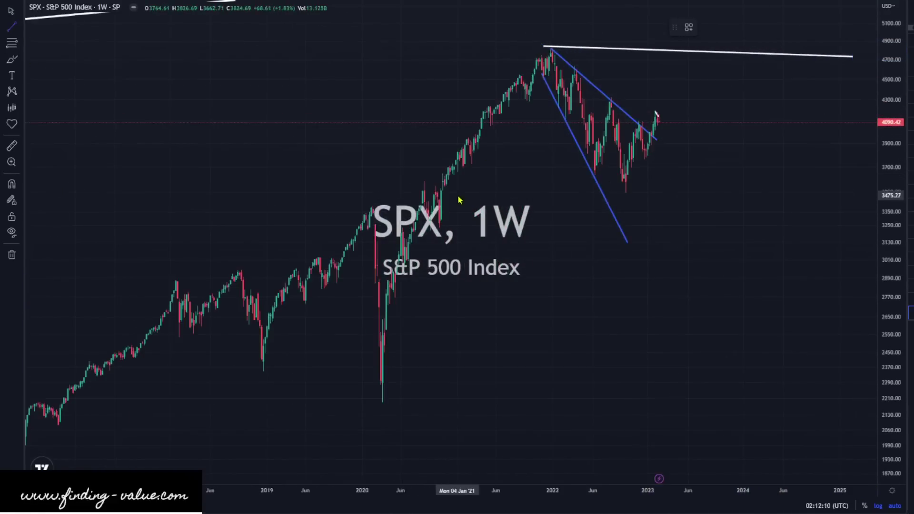
pyautogui.click(463, 191)
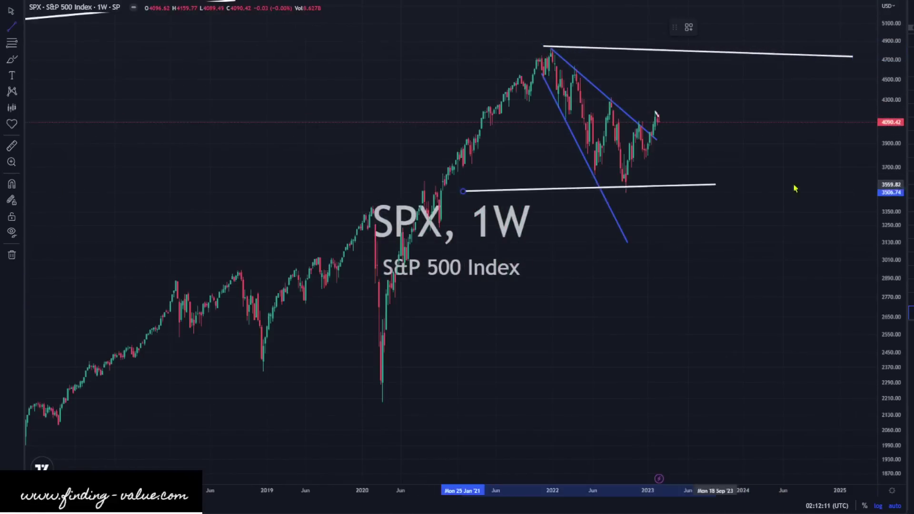
pyautogui.click(874, 177)
pyautogui.rightClick(875, 207)
pyautogui.press('Escape')
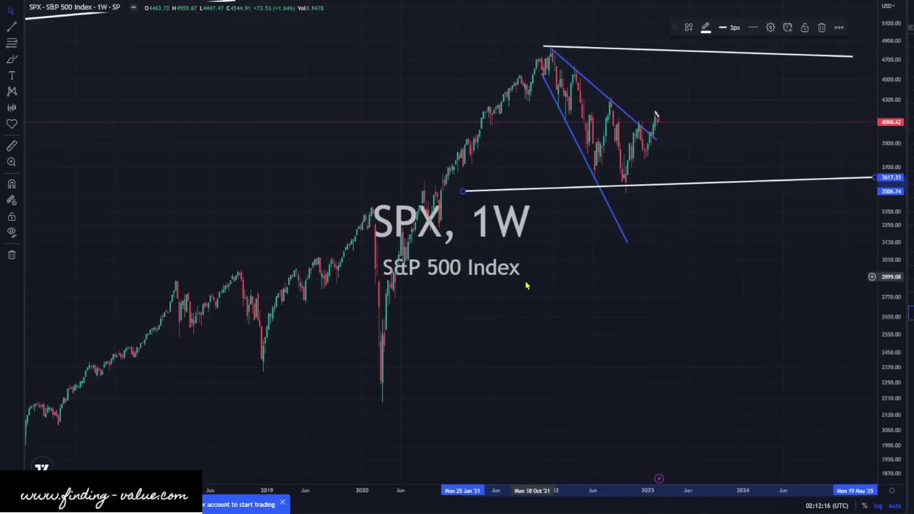
# Step: Compare the new range lines with the three-part 2000–2013 consolidation and the earlier price history on the weekly SPX chart
pyautogui.scroll(-5, 584, 284)
pyautogui.hscroll(-5, 534, 238)
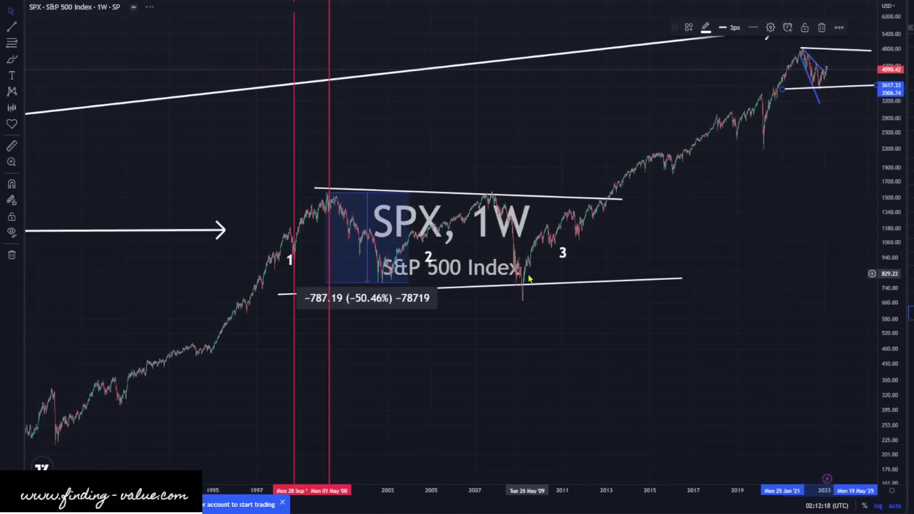
pyautogui.moveTo(541, 143); pyautogui.dragTo(729, 135)
pyautogui.hscroll(-2, 728, 135)
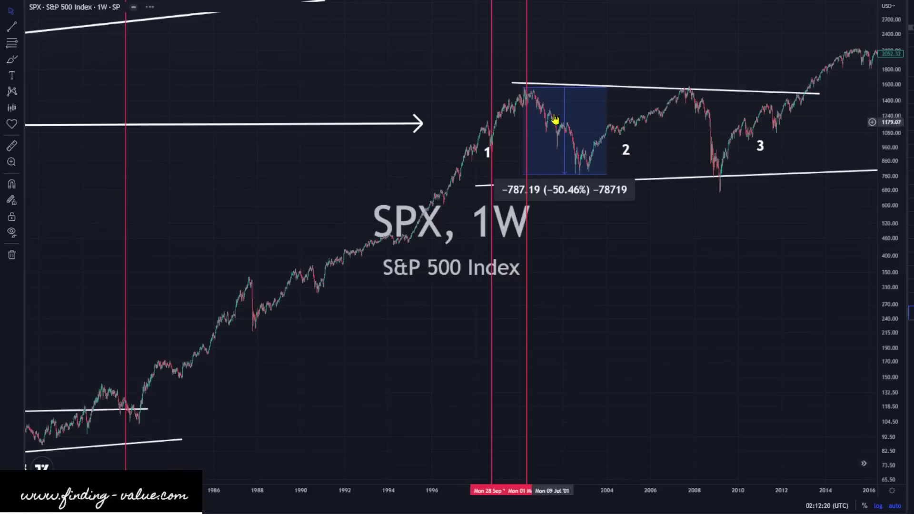